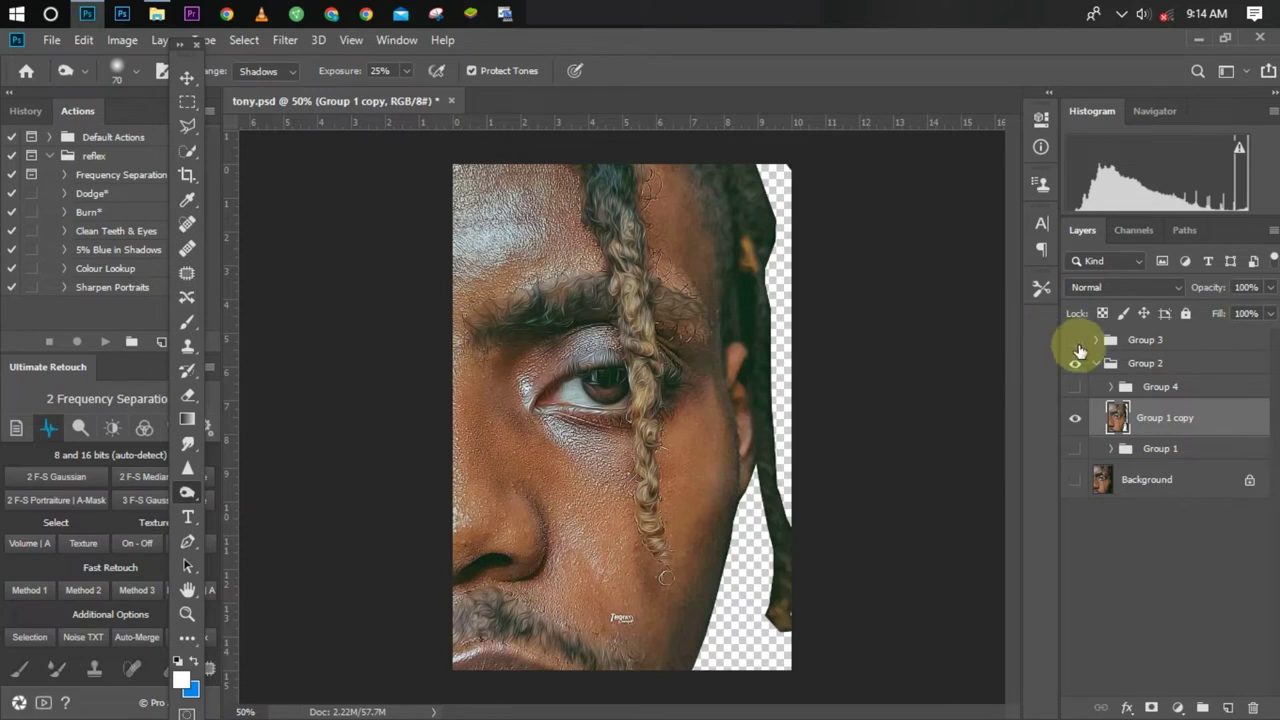
# Show Group 3 to preview the finished smudge painting, and hide it again
pyautogui.click(1077, 343)
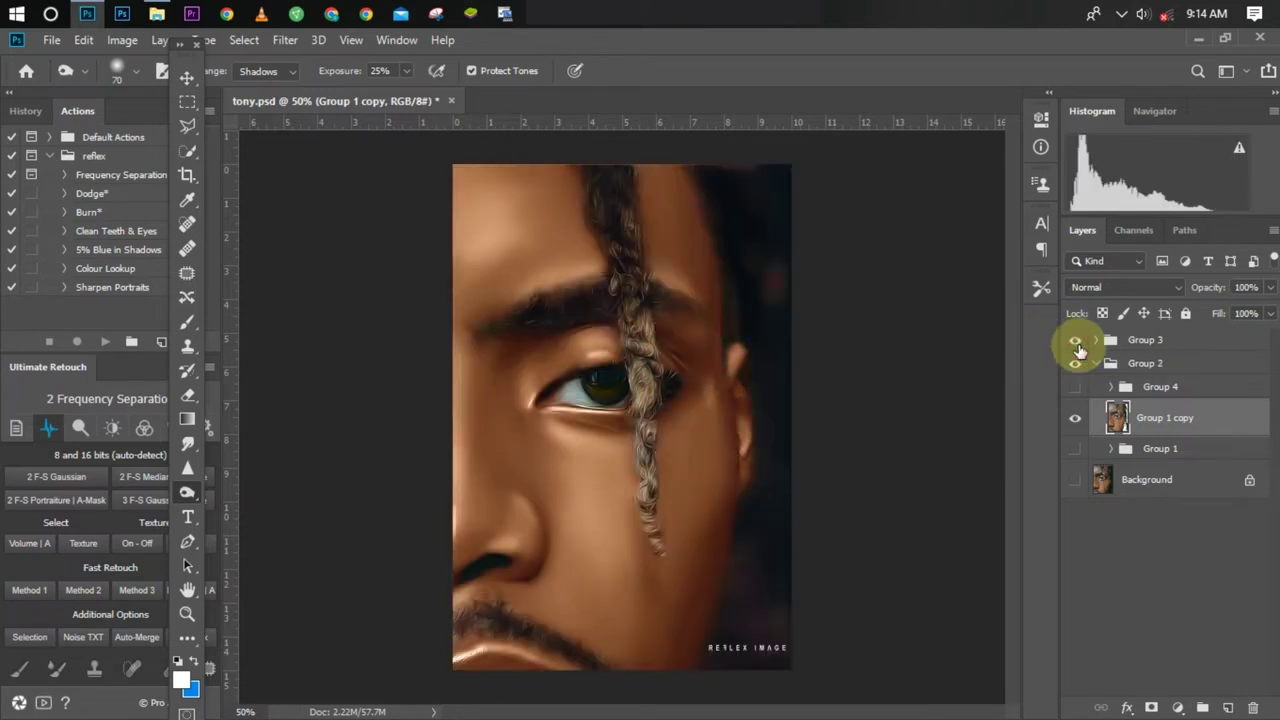
pyautogui.click(1077, 344)
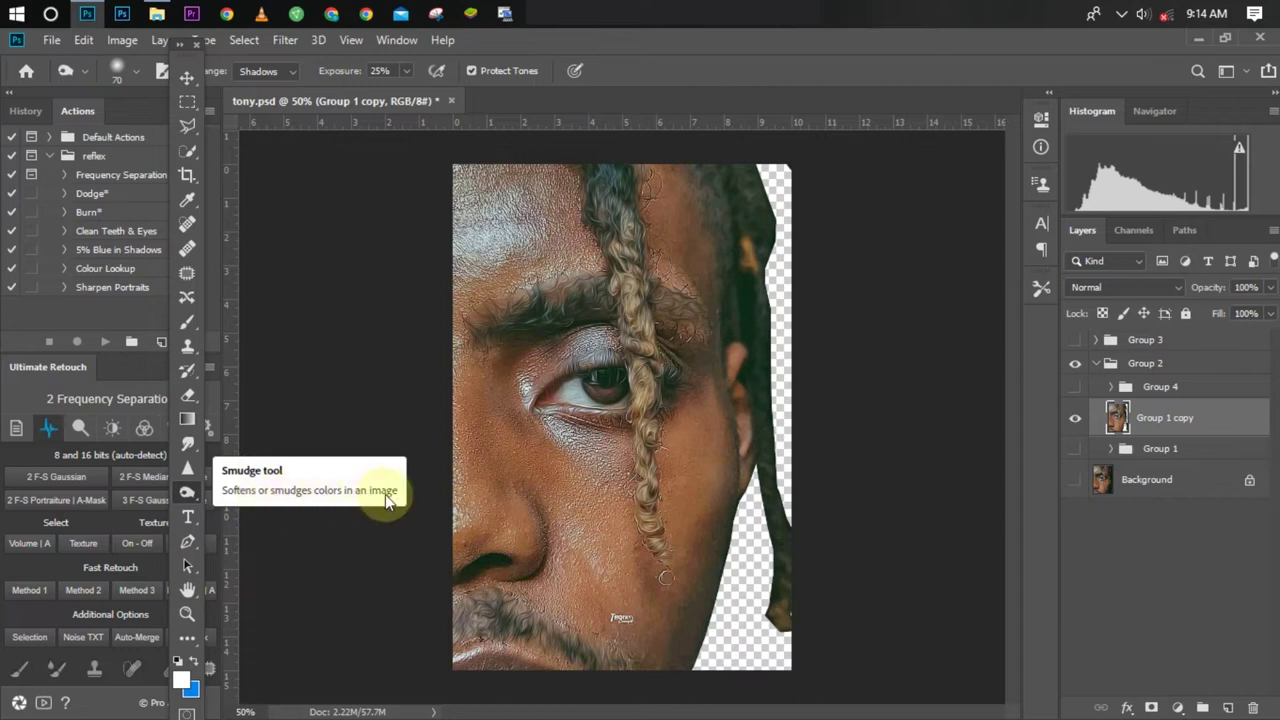
# Activate the Smudge tool with the Smoothing Smudge Brush preset
pyautogui.click(188, 443)
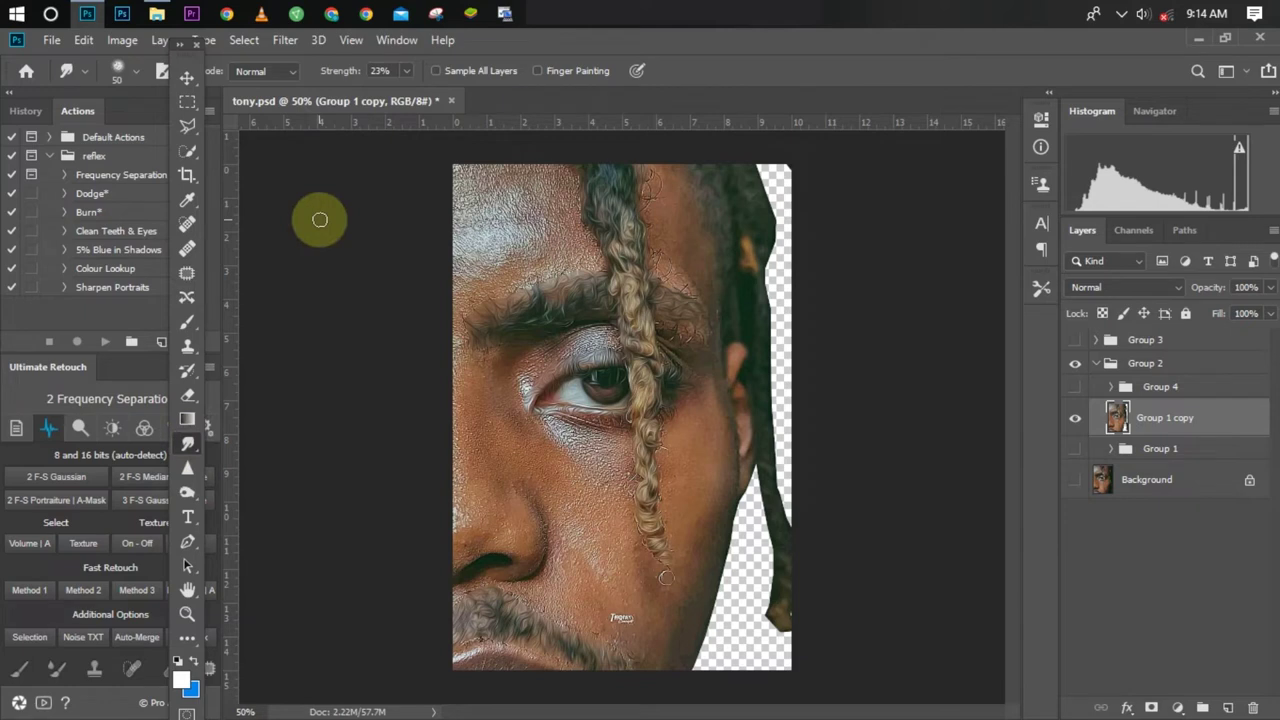
pyautogui.click(138, 68)
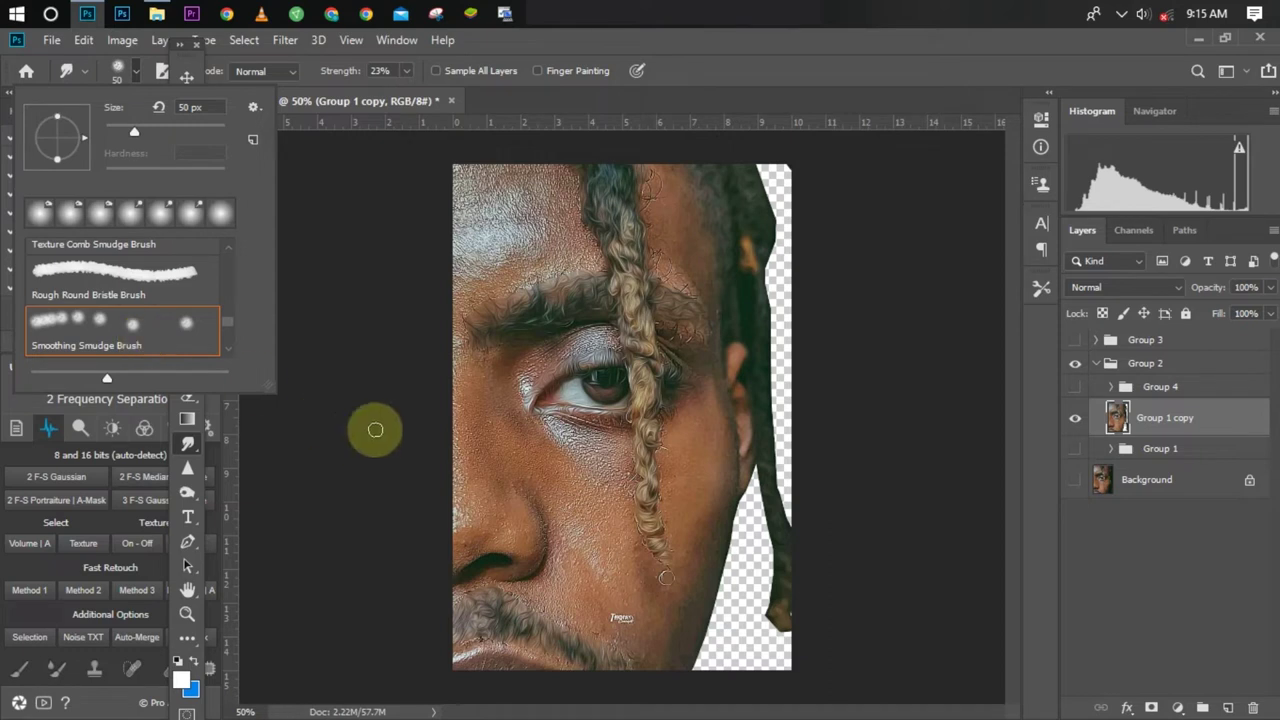
pyautogui.click(436, 435)
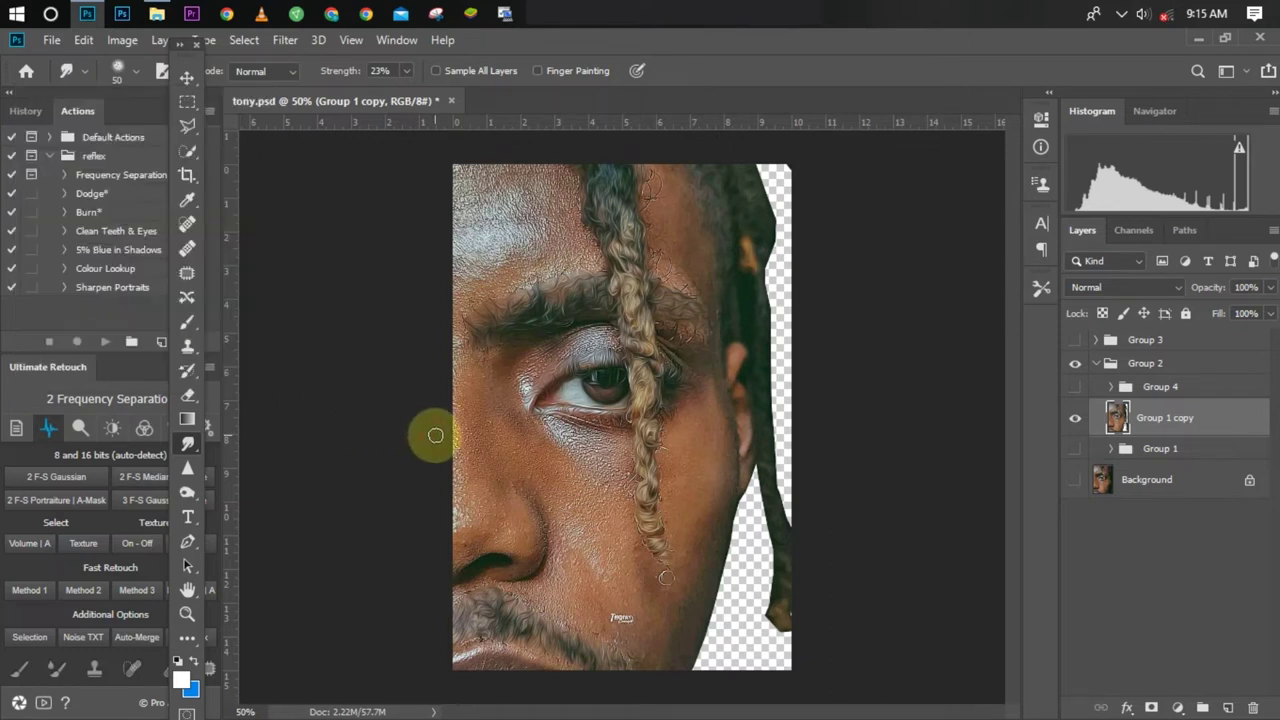
# Try out different Smudge brush sizes, going up to at least 900 px and back down to 175 px
pyautogui.press(']')
pyautogui.press(']')
pyautogui.press(']')
pyautogui.press(']')
pyautogui.press(']')
pyautogui.press(']')
pyautogui.press(']')
pyautogui.press(']')
pyautogui.press(']')
pyautogui.press(']')
pyautogui.press(']')
pyautogui.press(']')
pyautogui.press(']')
pyautogui.press(']')
pyautogui.press(']')
pyautogui.press(']')
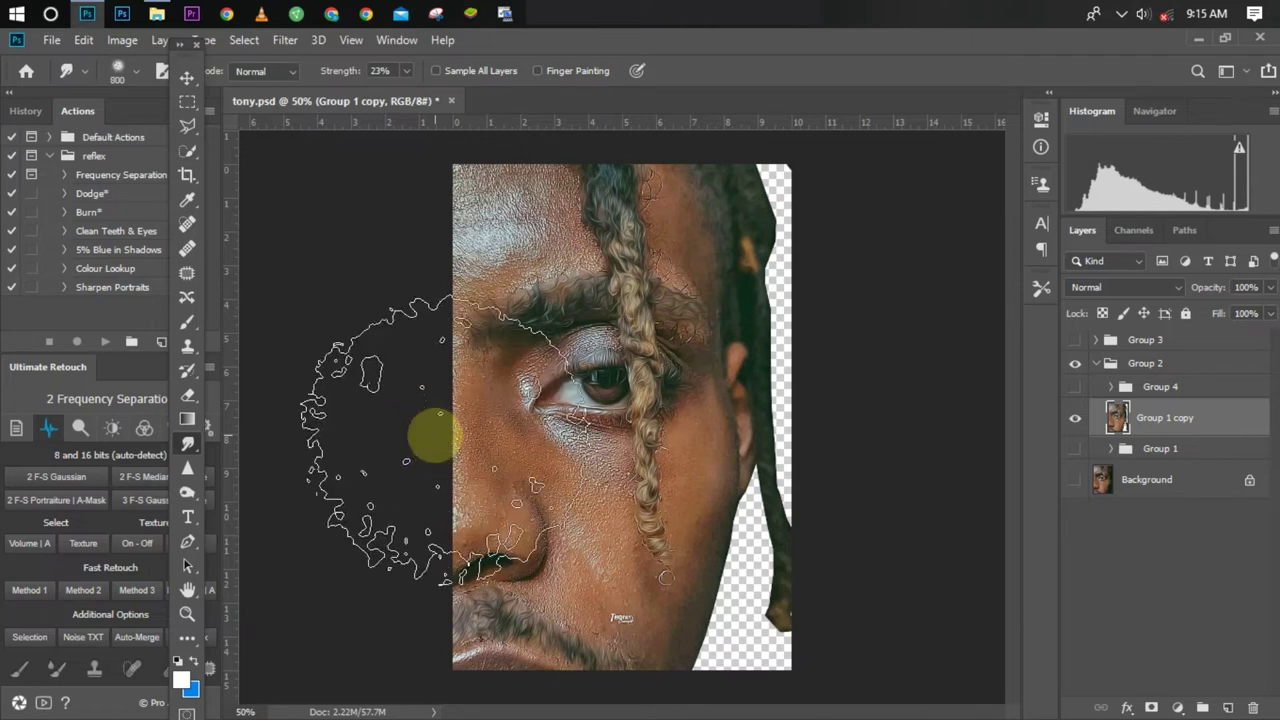
pyautogui.press(']')
pyautogui.press(']')
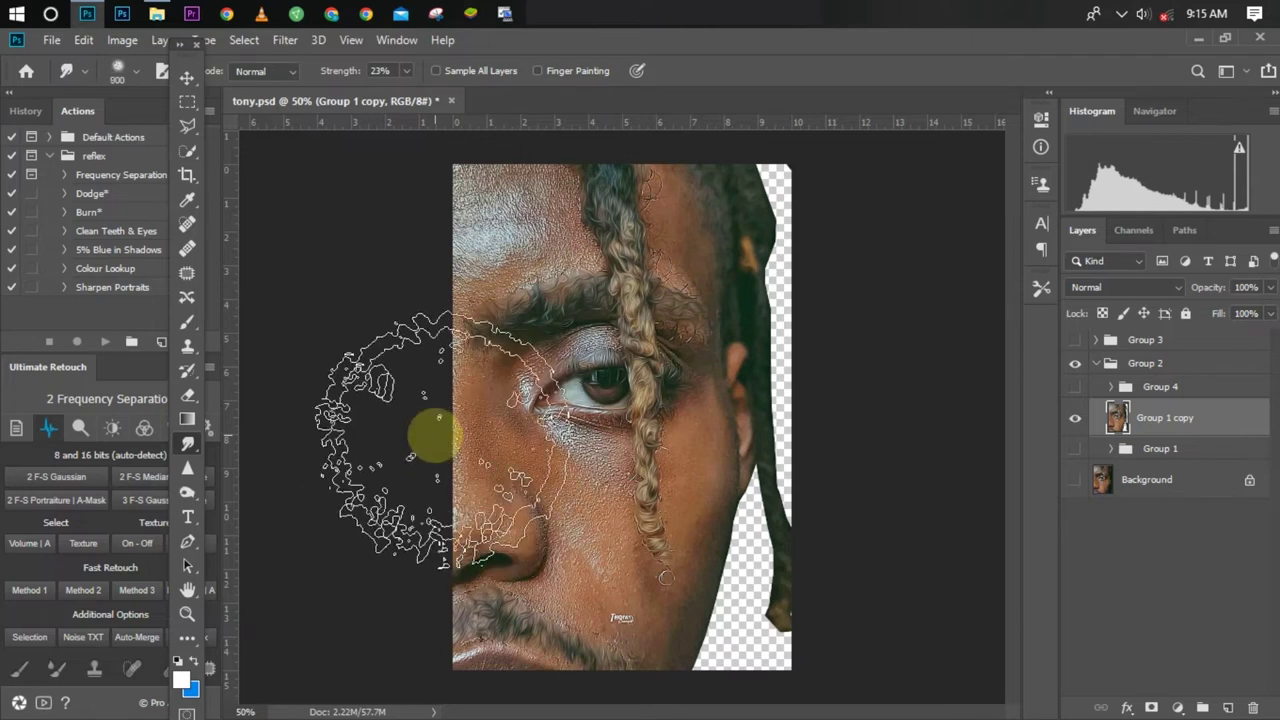
pyautogui.press('[')
pyautogui.press('[')
pyautogui.press('[')
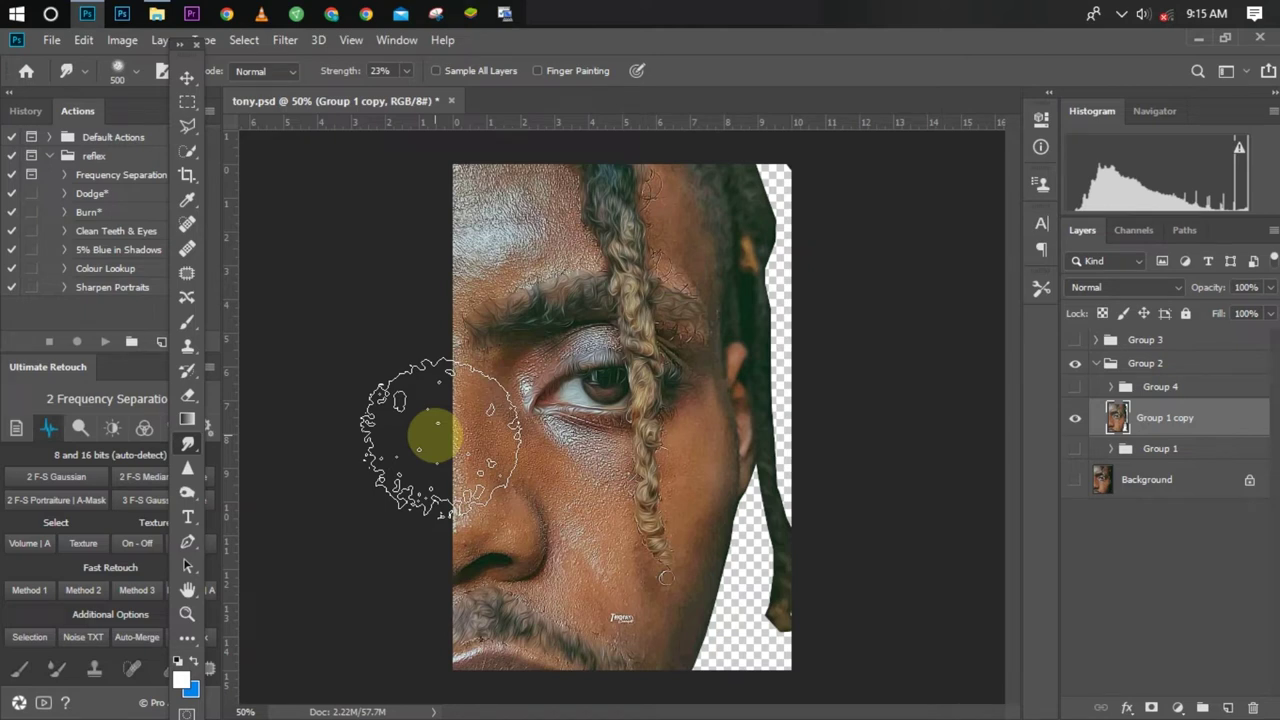
pyautogui.press('[')
pyautogui.press('[')
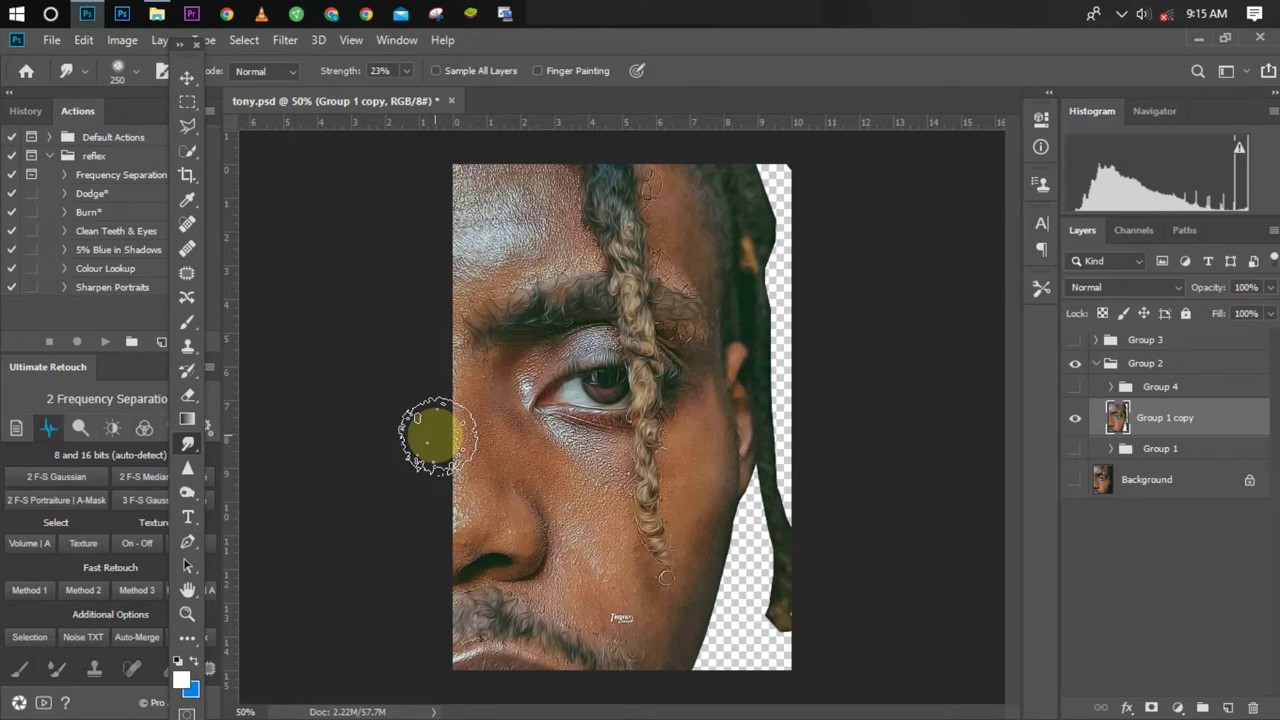
pyautogui.press('[')
pyautogui.press('[')
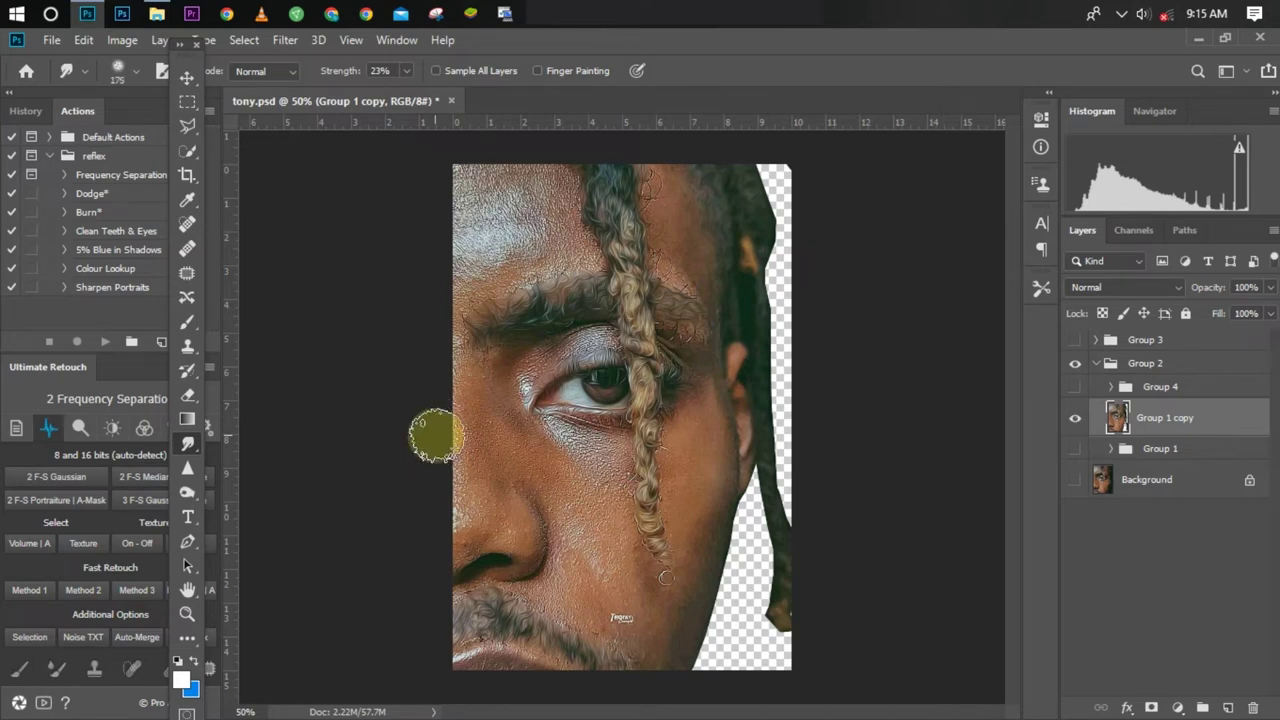
# Try smudging across the eye at 100% strength with a 400 px brush, and undo the stroke
pyautogui.click(406, 71)
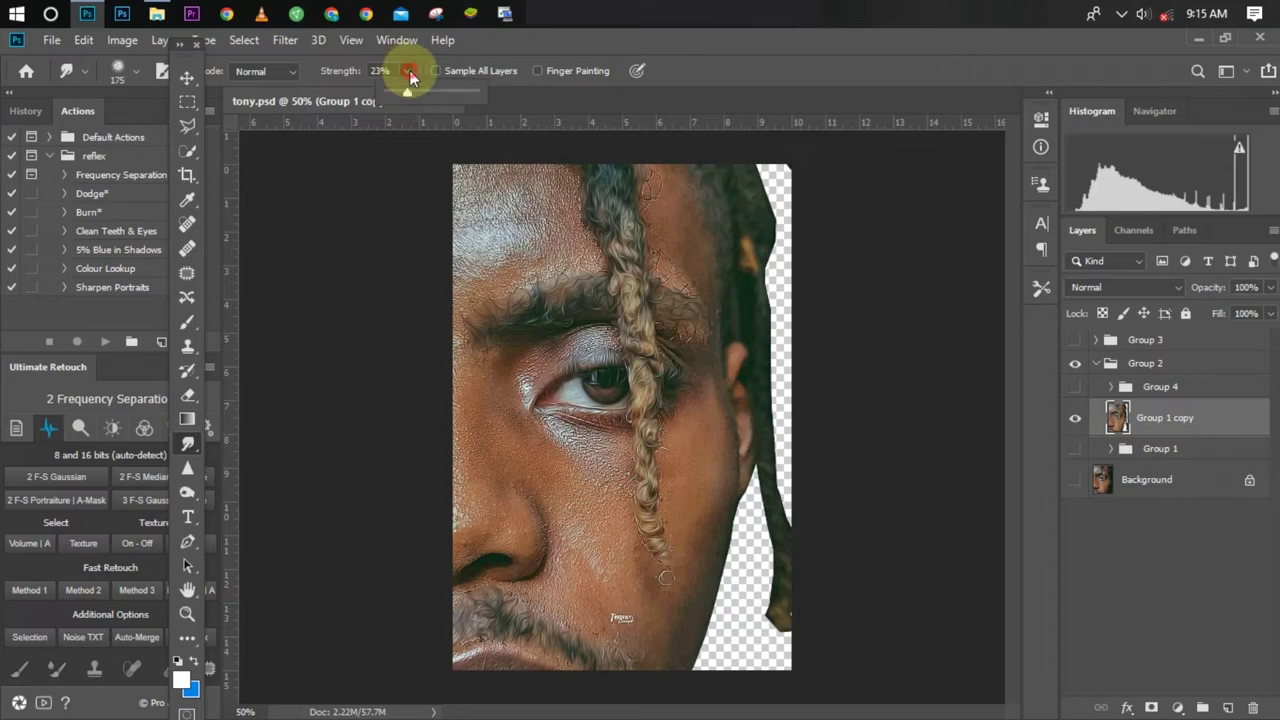
pyautogui.moveTo(448, 97); pyautogui.dragTo(488, 94)
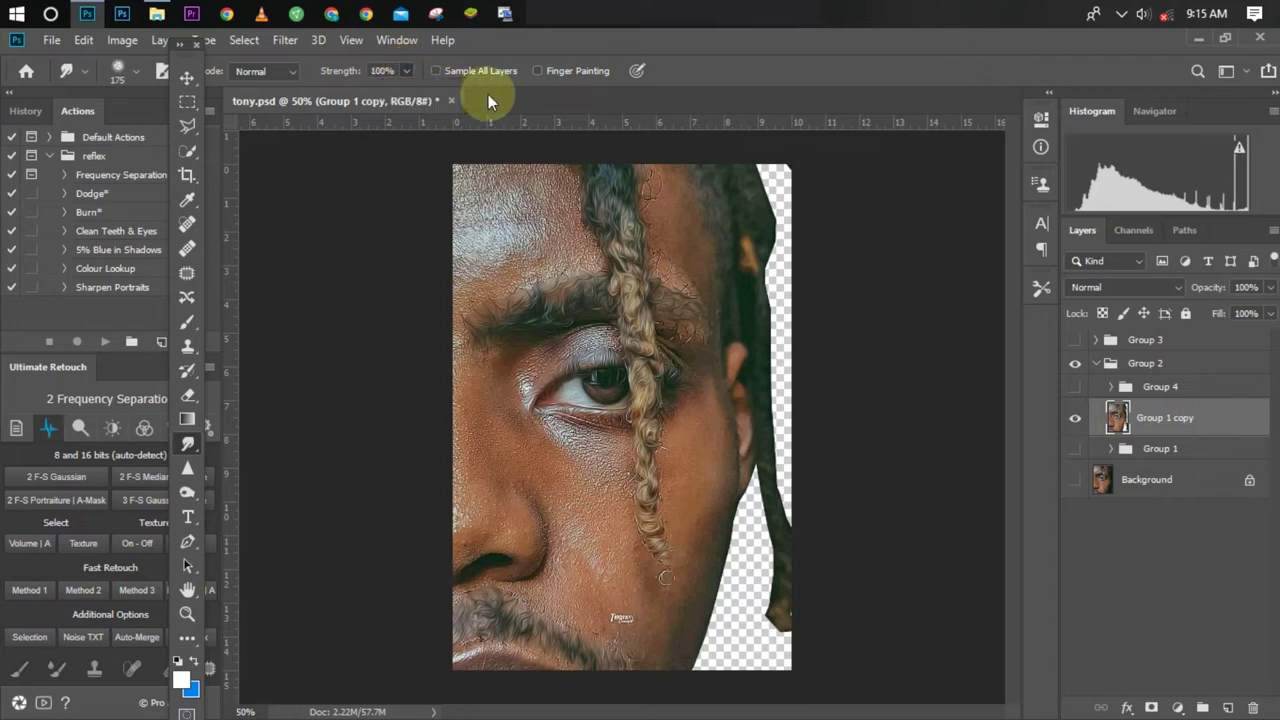
pyautogui.press(']')
pyautogui.press(']')
pyautogui.press(']')
pyautogui.press(']')
pyautogui.moveTo(655, 465)
pyautogui.mouseDown()
pyautogui.moveTo(590, 430)
pyautogui.moveTo(520, 440)
pyautogui.moveTo(500, 386)
pyautogui.moveTo(470, 380)
pyautogui.mouseUp()
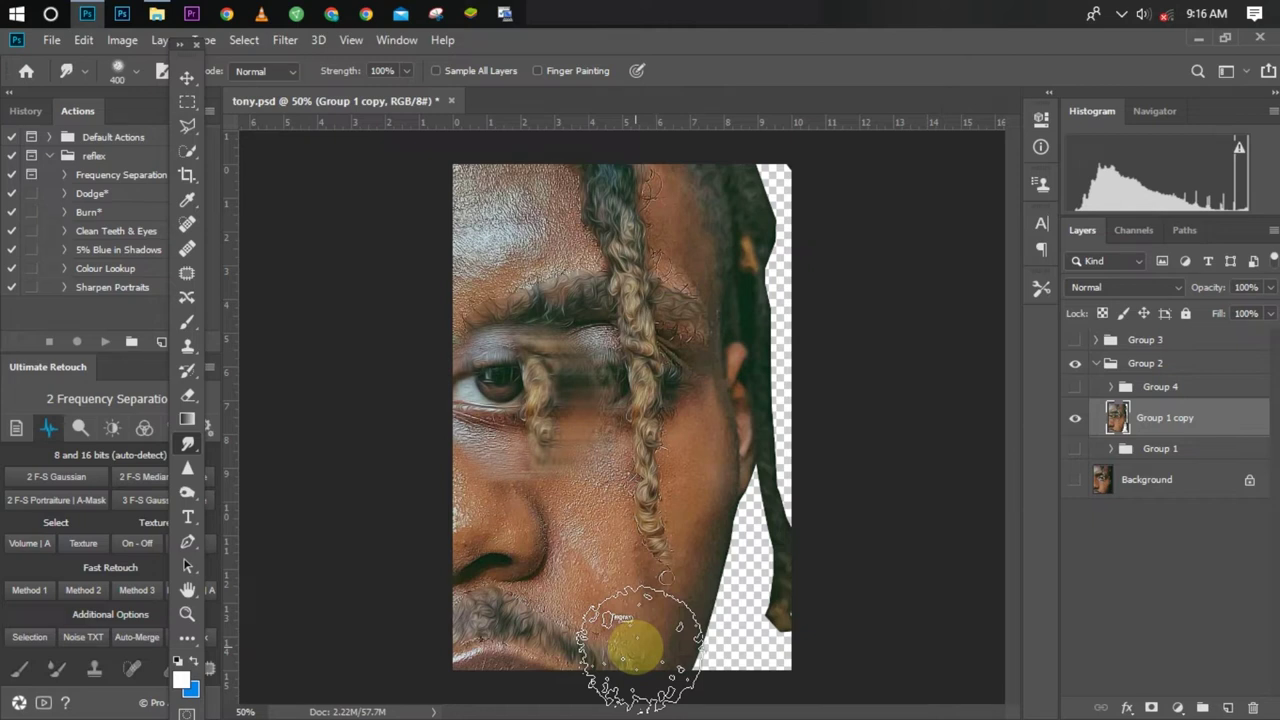
pyautogui.hotkey('ctrl', 'z')
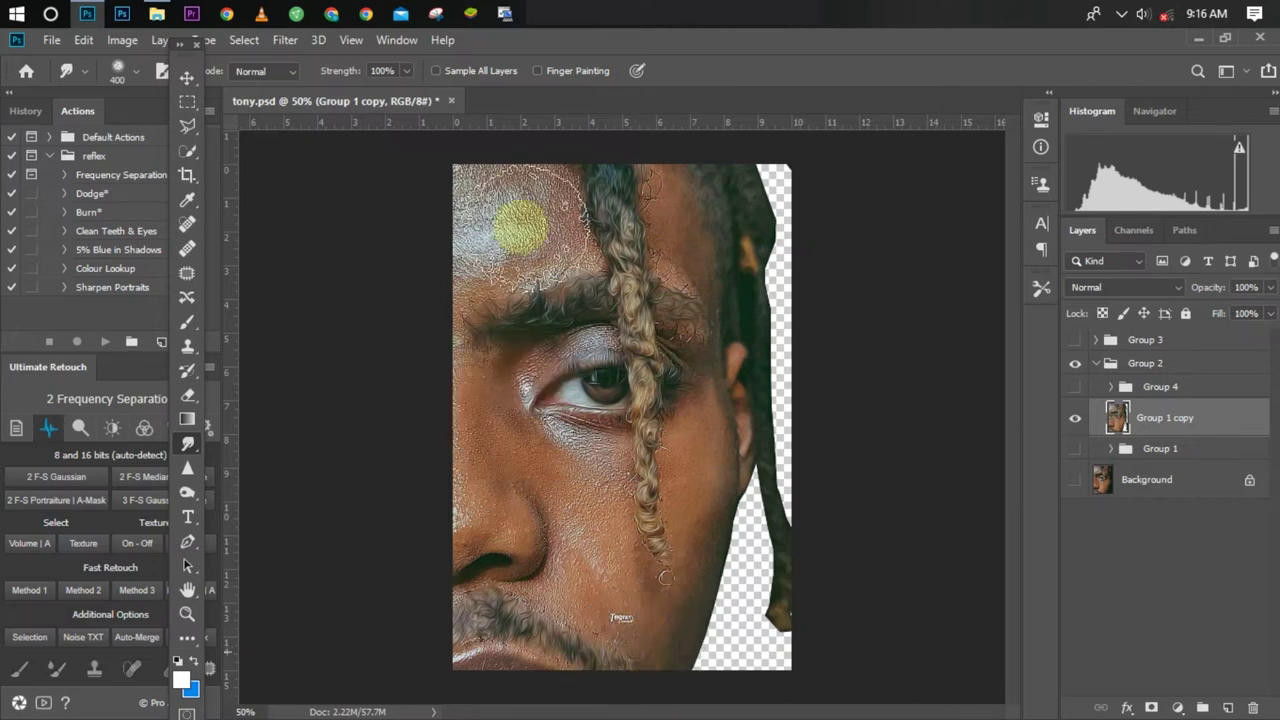
# Try smudging the eye and the lower cheek edge at 50% strength, and undo both strokes
pyautogui.click(405, 70)
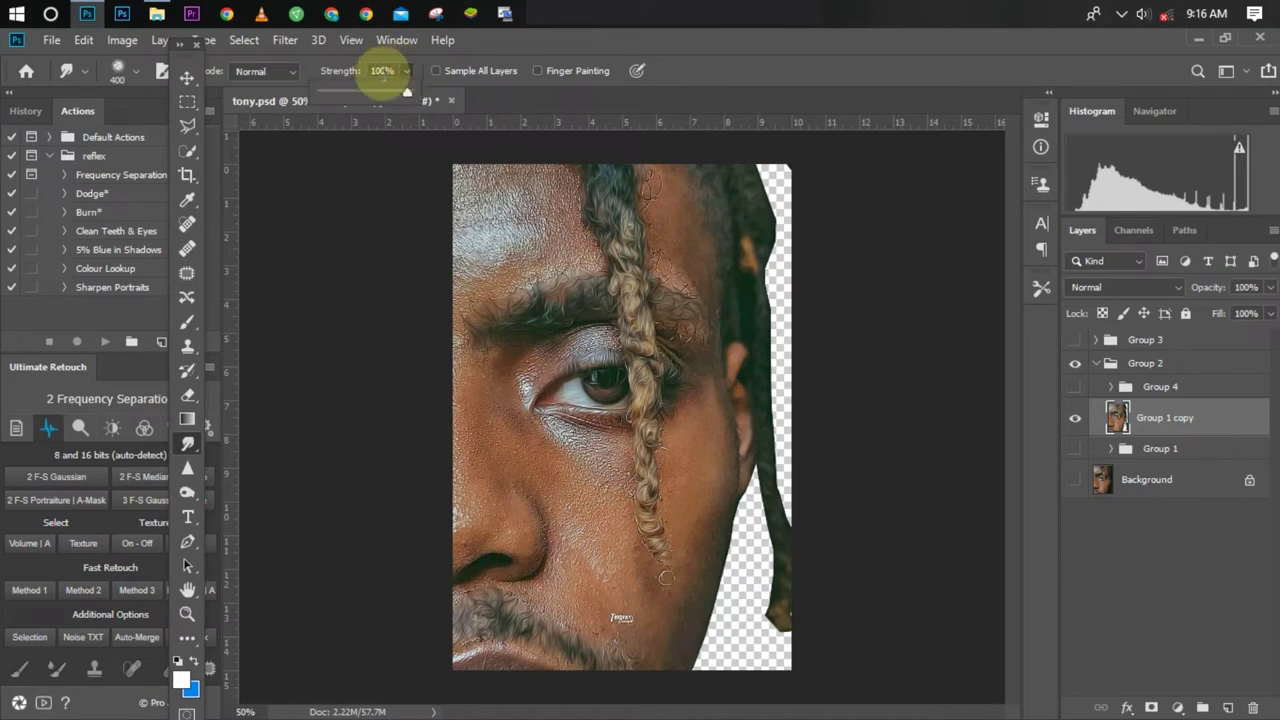
pyautogui.moveTo(348, 92); pyautogui.dragTo(359, 94)
pyautogui.moveTo(365, 96); pyautogui.dragTo(363, 96)
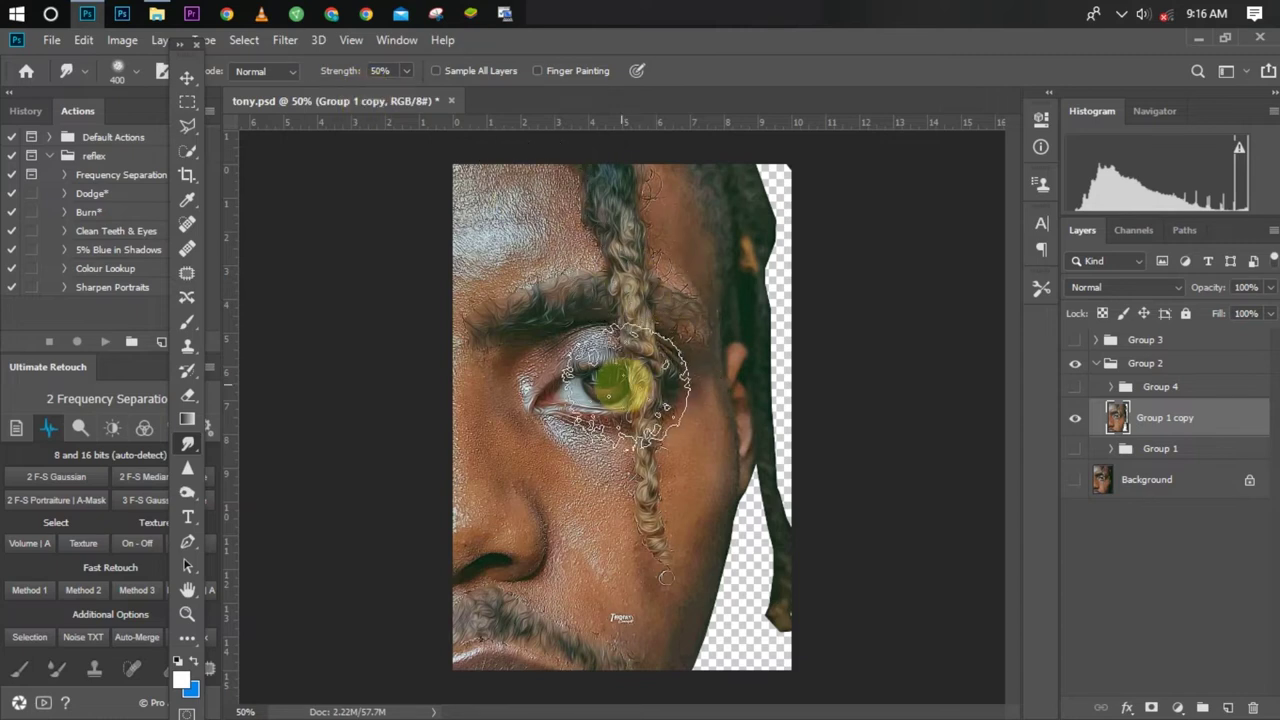
pyautogui.moveTo(622, 385); pyautogui.dragTo(538, 393)
pyautogui.moveTo(766, 622); pyautogui.dragTo(758, 628)
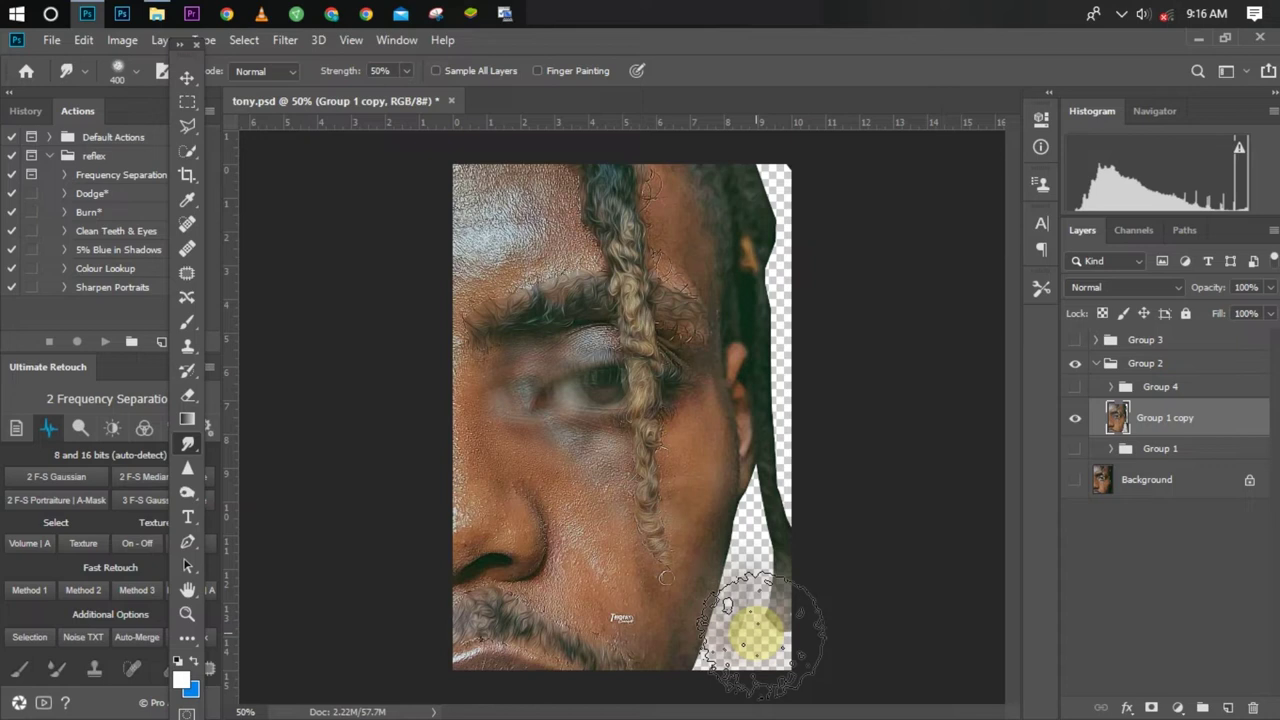
pyautogui.hotkey('ctrl', 'z')
pyautogui.hotkey('ctrl', 'z')
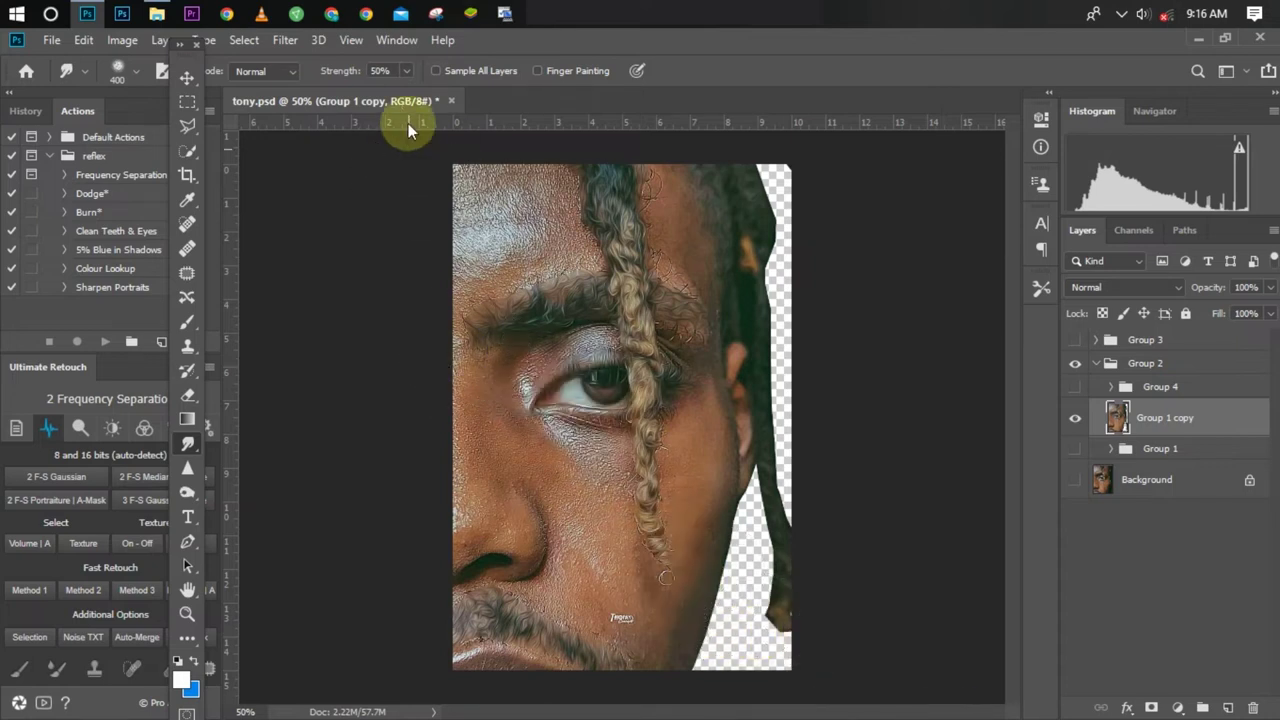
# Set the Smudge strength to 30%, test it over the eye and the jaw edge, and undo the test strokes
pyautogui.click(380, 71)
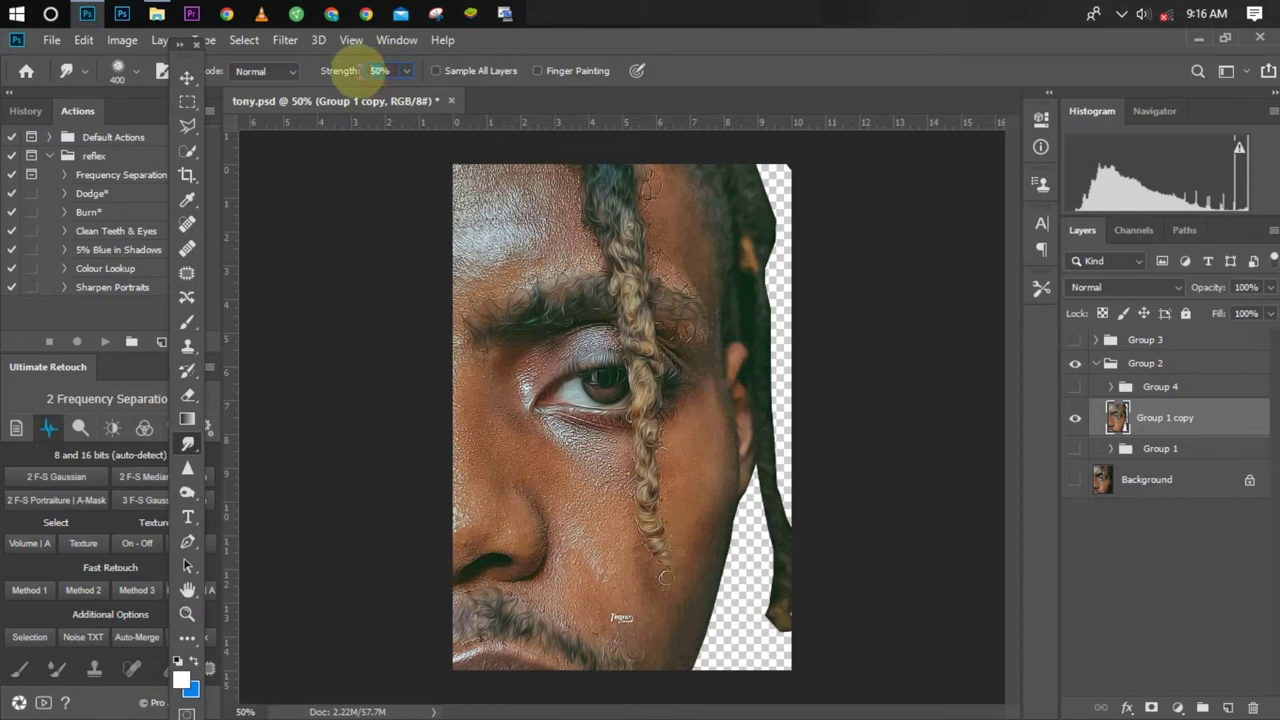
pyautogui.write('30')
pyautogui.moveTo(603, 380)
pyautogui.mouseDown()
pyautogui.moveTo(547, 407)
pyautogui.moveTo(534, 400)
pyautogui.mouseUp()
pyautogui.click(750, 525)
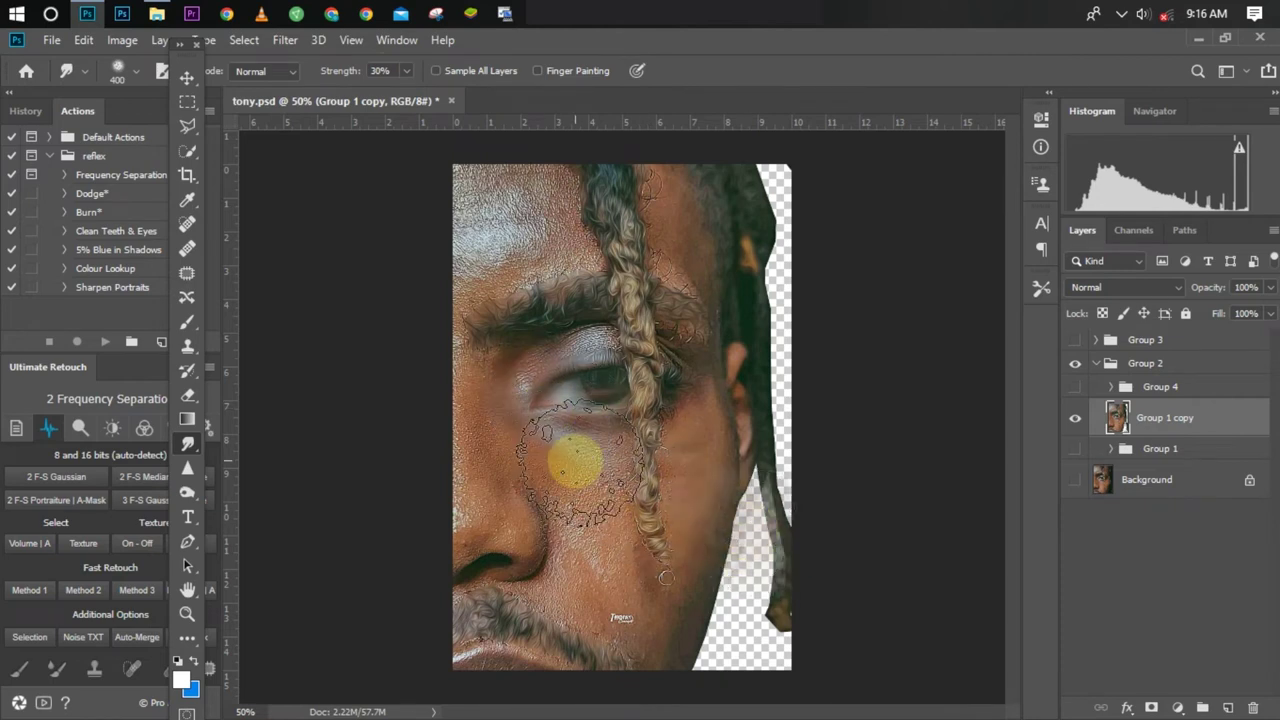
pyautogui.hotkey('ctrl', 'z')
pyautogui.hotkey('ctrl', 'z')
pyautogui.hotkey('ctrl', '+')
pyautogui.hotkey('ctrl', '-')
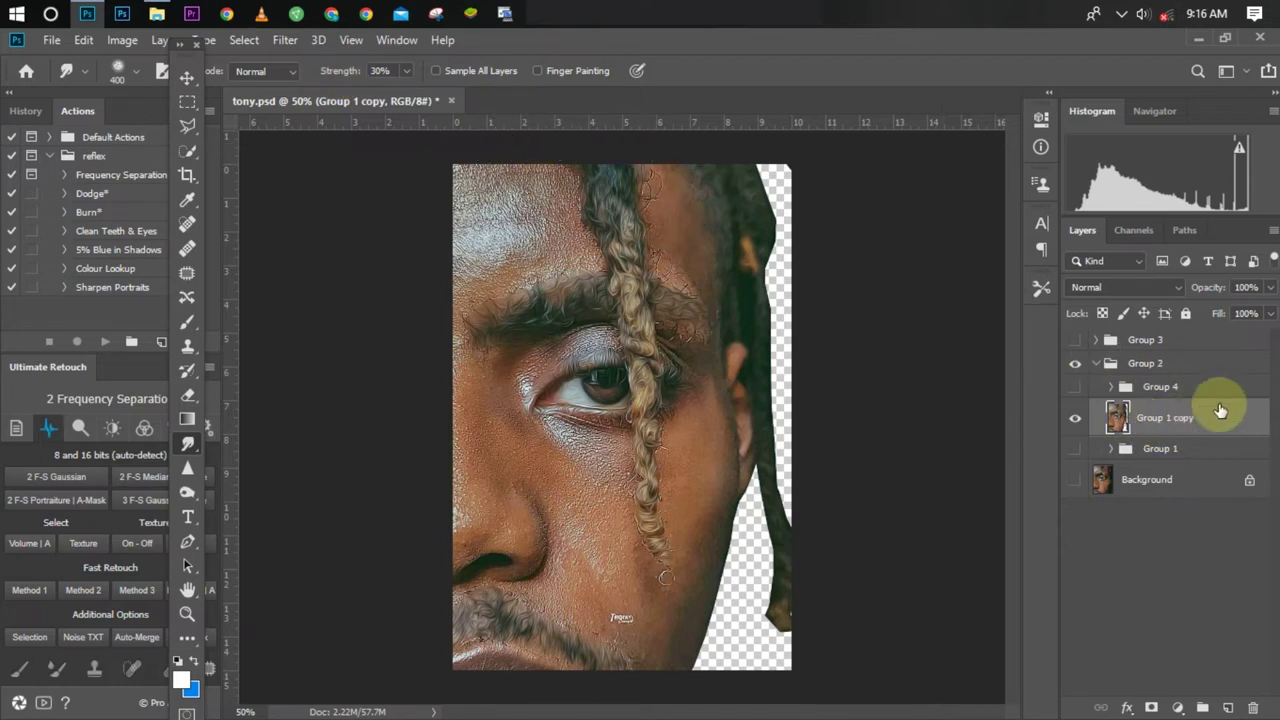
# Duplicate the Group 1 copy layer and reduce the Smudge brush size to 80 px
pyautogui.hotkey('ctrl', 'j')
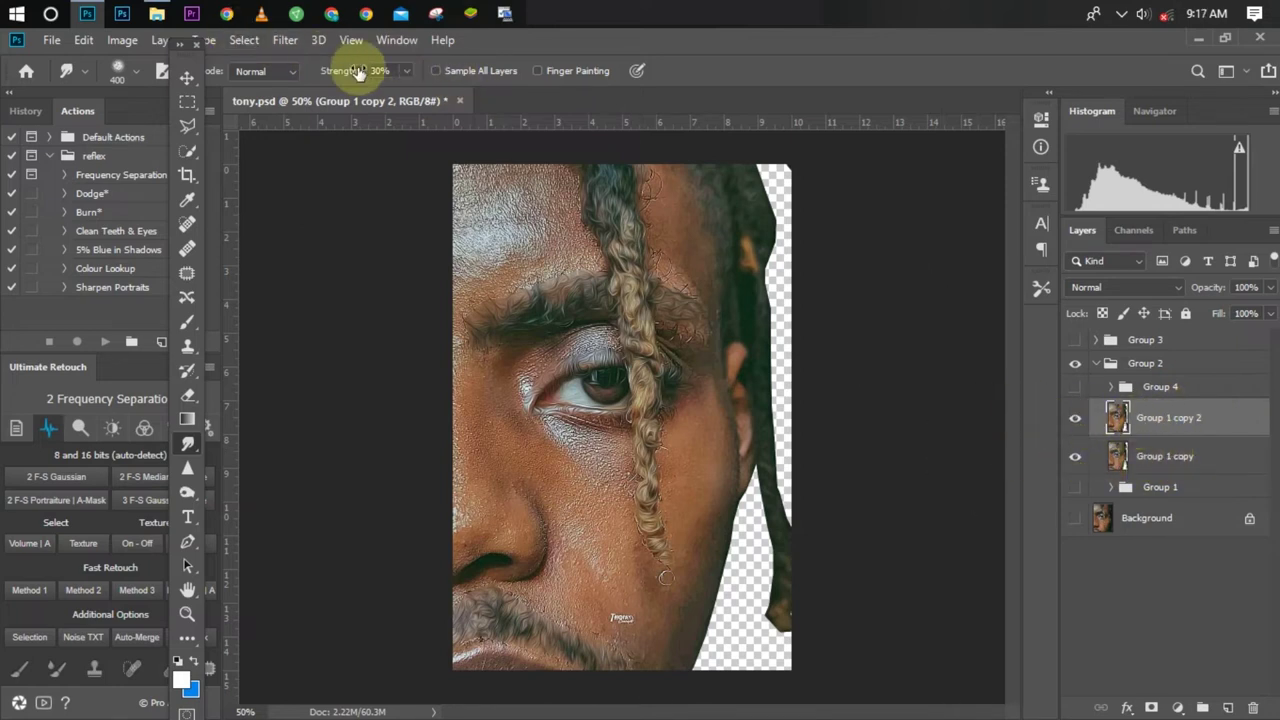
pyautogui.press('[')
pyautogui.press('[')
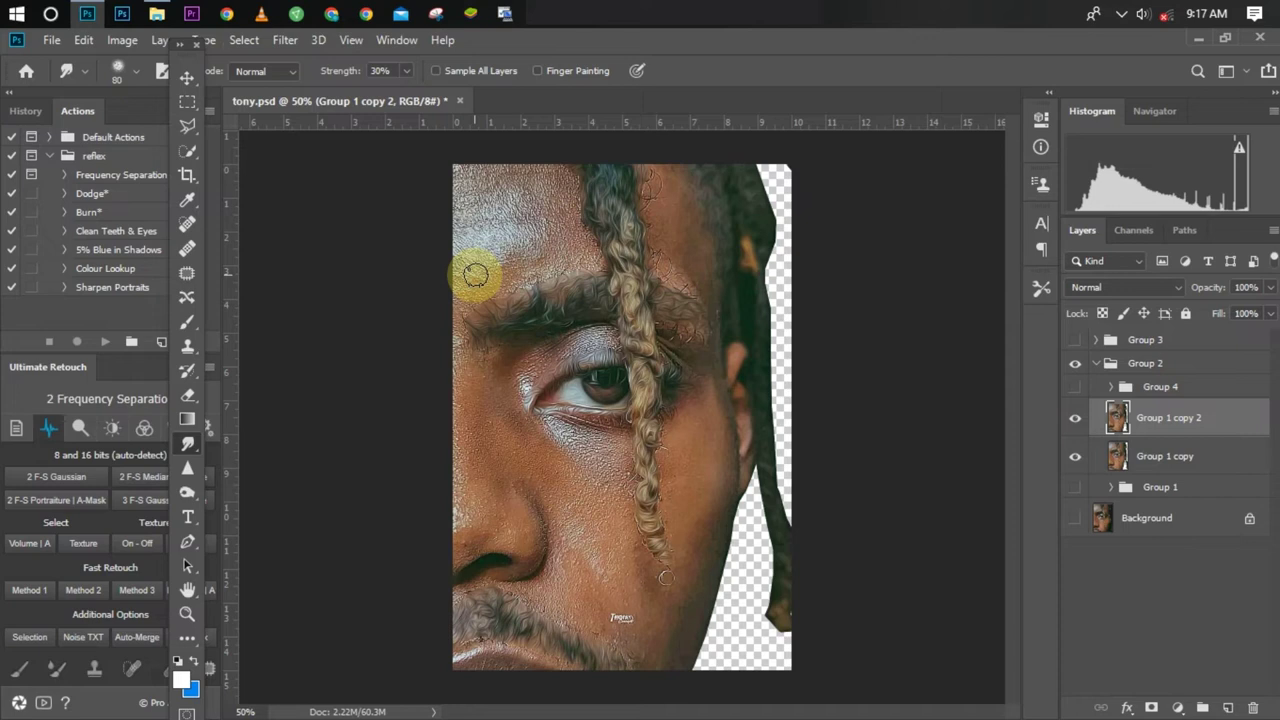
# Smudge the forehead skin smooth from the image edge towards the hanging braid, reducing the brush to 50 px for the narrower areas
pyautogui.moveTo(475, 275)
pyautogui.mouseDown()
pyautogui.moveTo(460, 206)
pyautogui.moveTo(473, 186)
pyautogui.moveTo(461, 176)
pyautogui.moveTo(491, 172)
pyautogui.moveTo(449, 166)
pyautogui.moveTo(510, 177)
pyautogui.moveTo(471, 172)
pyautogui.moveTo(453, 219)
pyautogui.moveTo(453, 188)
pyautogui.moveTo(457, 241)
pyautogui.moveTo(459, 198)
pyautogui.mouseUp()
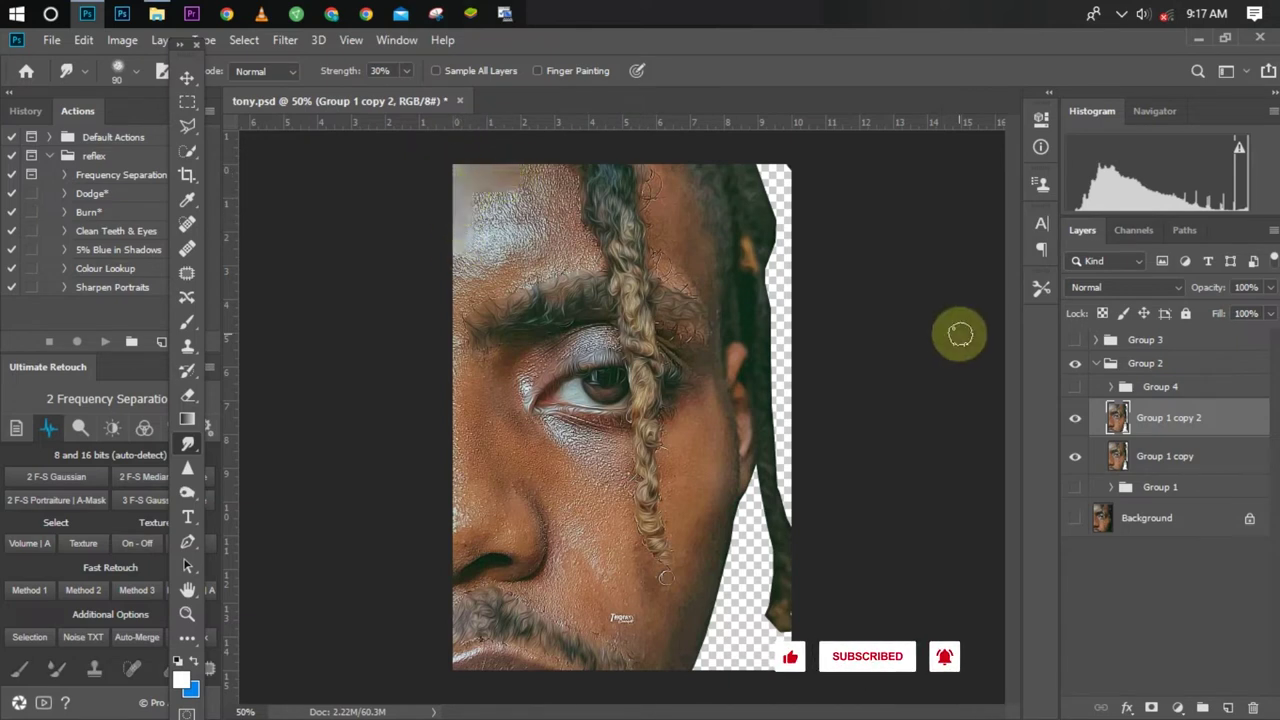
pyautogui.press('[')
pyautogui.hotkey('ctrl', '+')
pyautogui.moveTo(1017, 431); pyautogui.dragTo(1010, 372)
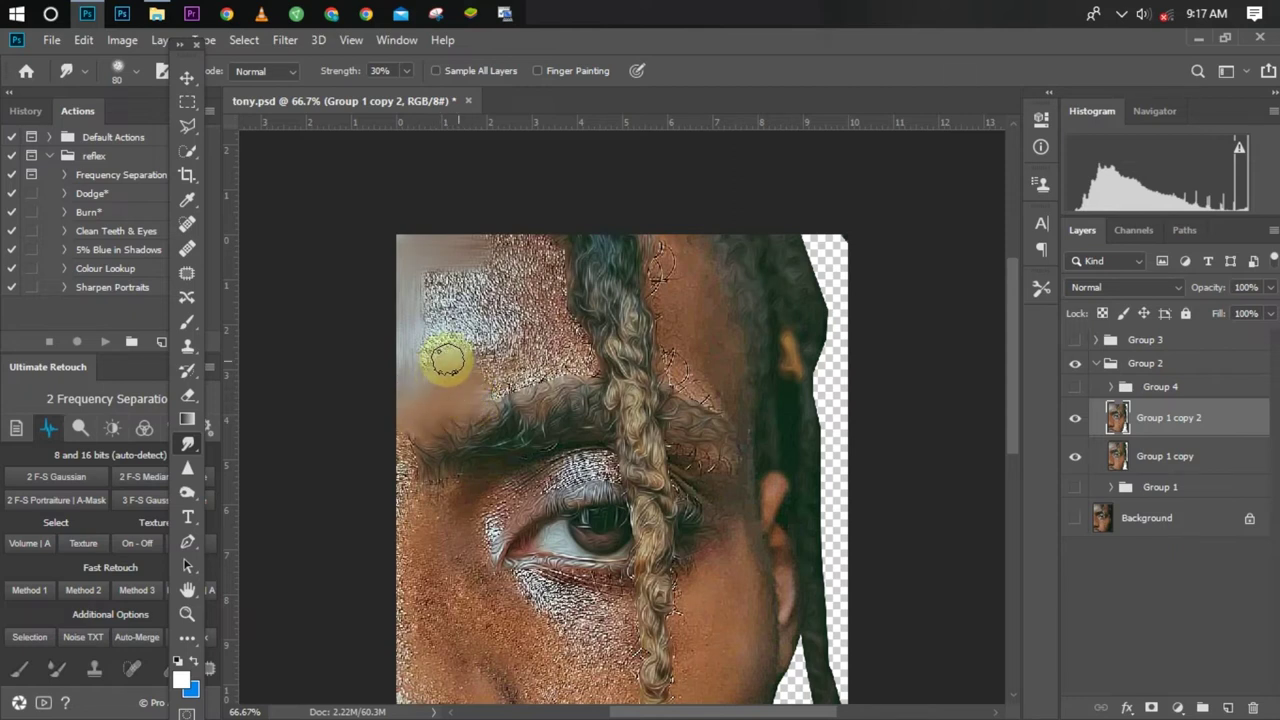
pyautogui.moveTo(430, 345)
pyautogui.mouseDown()
pyautogui.moveTo(433, 278)
pyautogui.moveTo(426, 296)
pyautogui.moveTo(446, 268)
pyautogui.moveTo(465, 281)
pyautogui.moveTo(454, 285)
pyautogui.moveTo(474, 285)
pyautogui.moveTo(457, 301)
pyautogui.moveTo(471, 305)
pyautogui.moveTo(464, 319)
pyautogui.moveTo(482, 317)
pyautogui.moveTo(464, 312)
pyautogui.moveTo(475, 273)
pyautogui.moveTo(510, 248)
pyautogui.moveTo(478, 243)
pyautogui.moveTo(533, 243)
pyautogui.mouseUp()
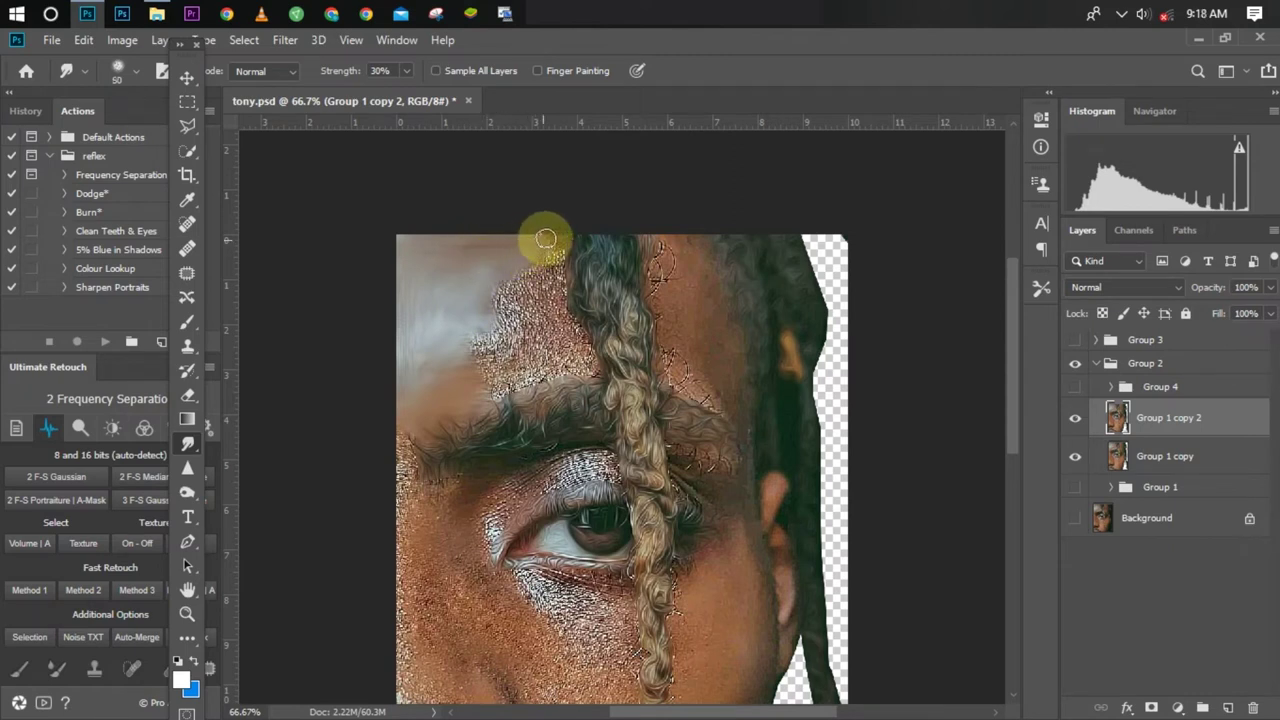
pyautogui.moveTo(557, 257)
pyautogui.mouseDown()
pyautogui.moveTo(549, 286)
pyautogui.moveTo(563, 306)
pyautogui.moveTo(556, 278)
pyautogui.moveTo(526, 274)
pyautogui.moveTo(543, 263)
pyautogui.moveTo(514, 294)
pyautogui.moveTo(537, 289)
pyautogui.moveTo(534, 306)
pyautogui.moveTo(571, 325)
pyautogui.moveTo(595, 375)
pyautogui.moveTo(537, 371)
pyautogui.moveTo(580, 371)
pyautogui.moveTo(555, 381)
pyautogui.moveTo(563, 346)
pyautogui.moveTo(577, 364)
pyautogui.mouseUp()
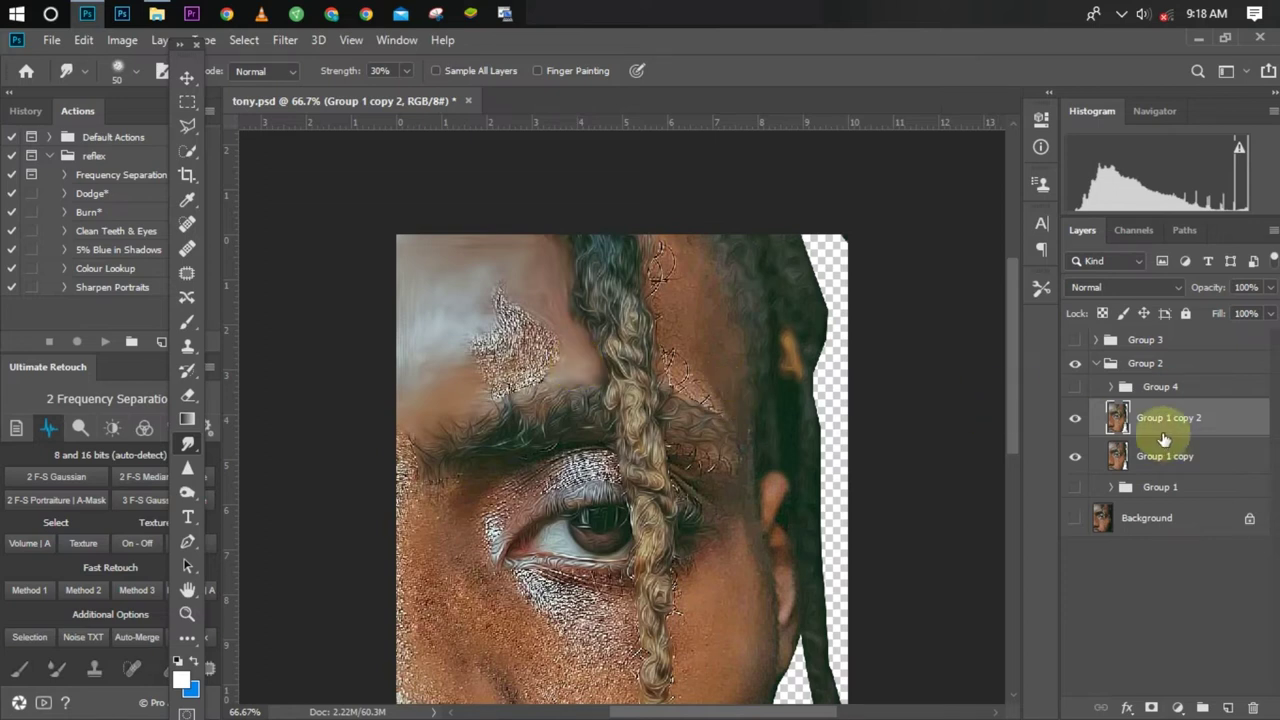
# Toggle the Group 1 copy 2 layer off and on to compare the forehead before and after smudging
pyautogui.click(1075, 427)
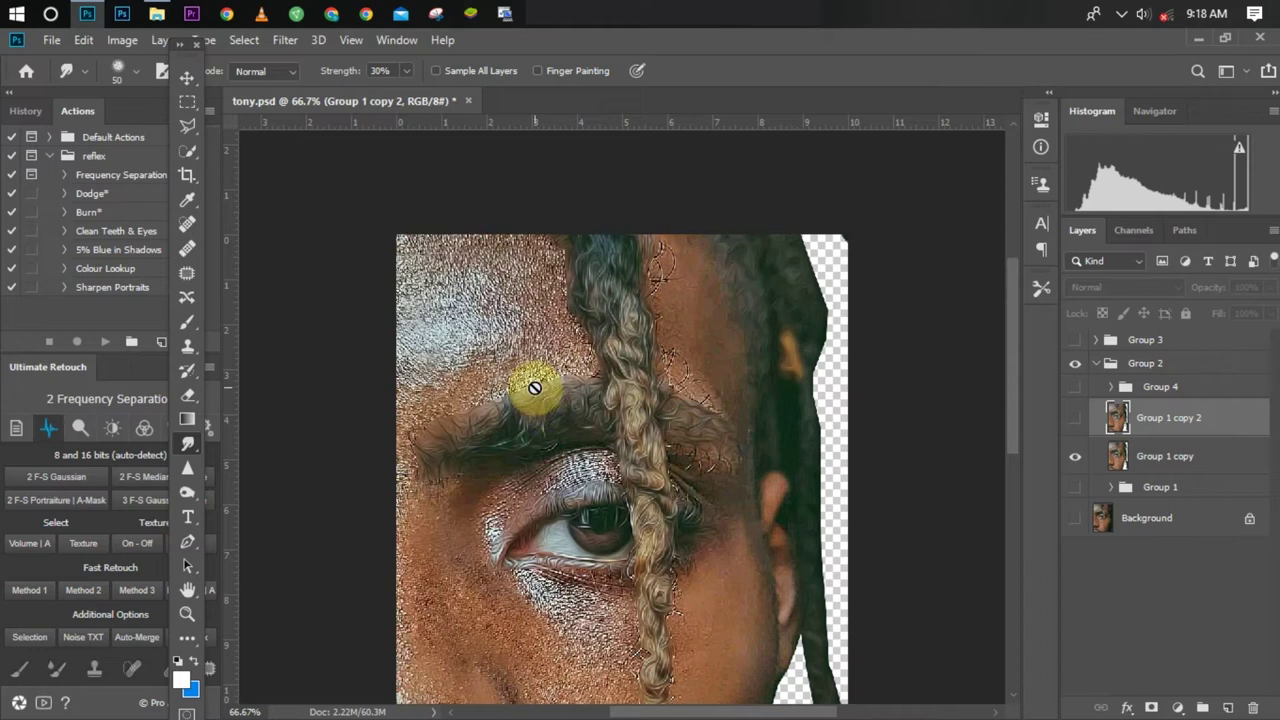
pyautogui.click(1075, 418)
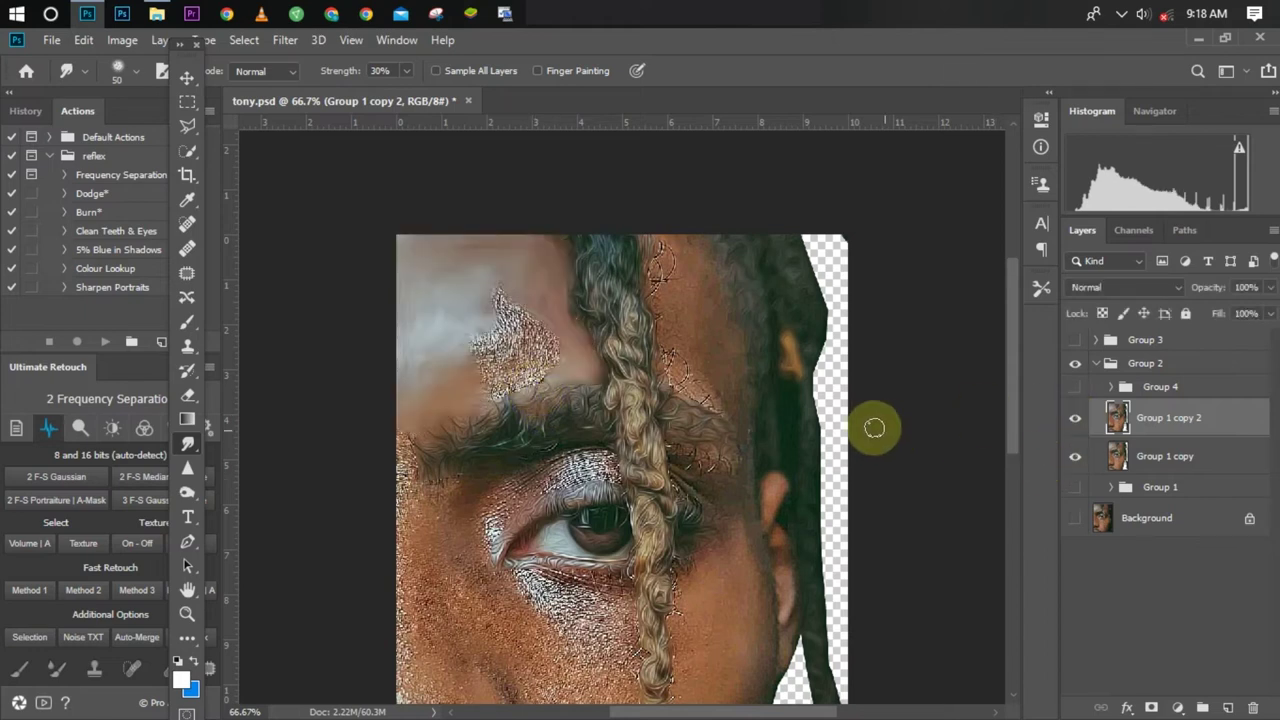
# Smudge the remaining textured skin patch on the forehead above the eyebrow until it blends smoothly
pyautogui.hotkey('ctrl', '+')
pyautogui.hotkey('ctrl', '+')
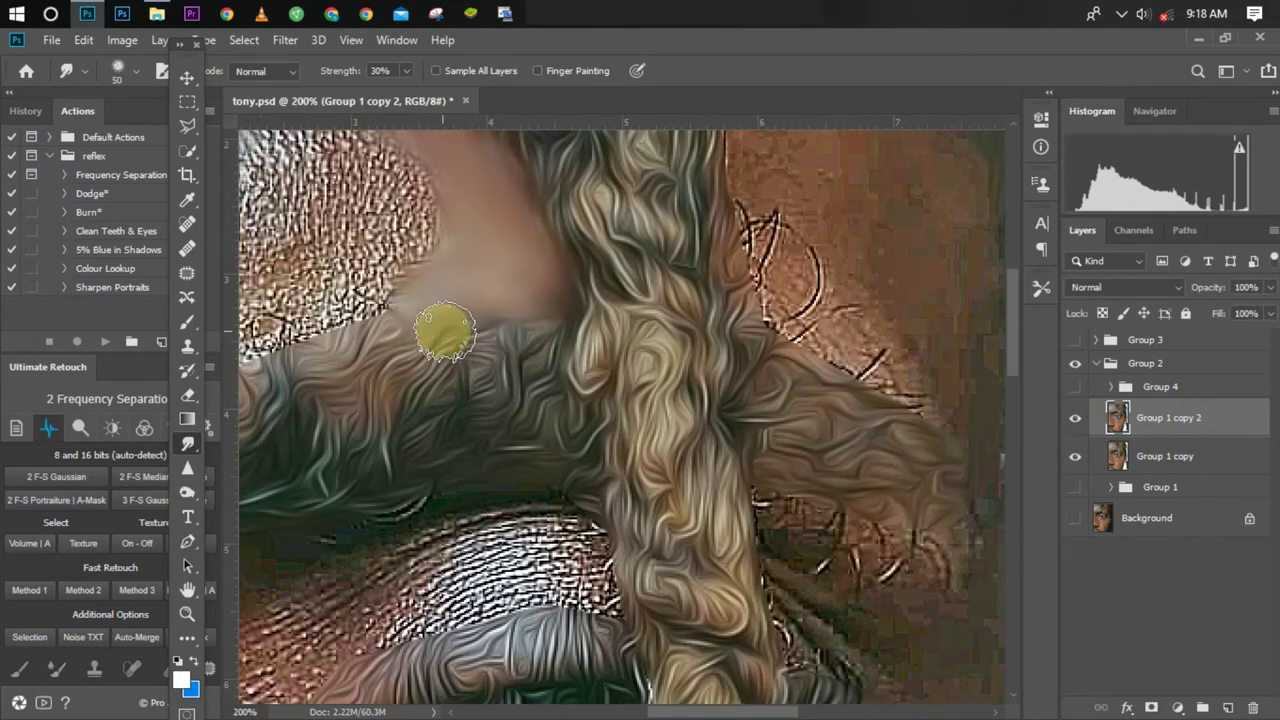
pyautogui.hotkey('ctrl', '-')
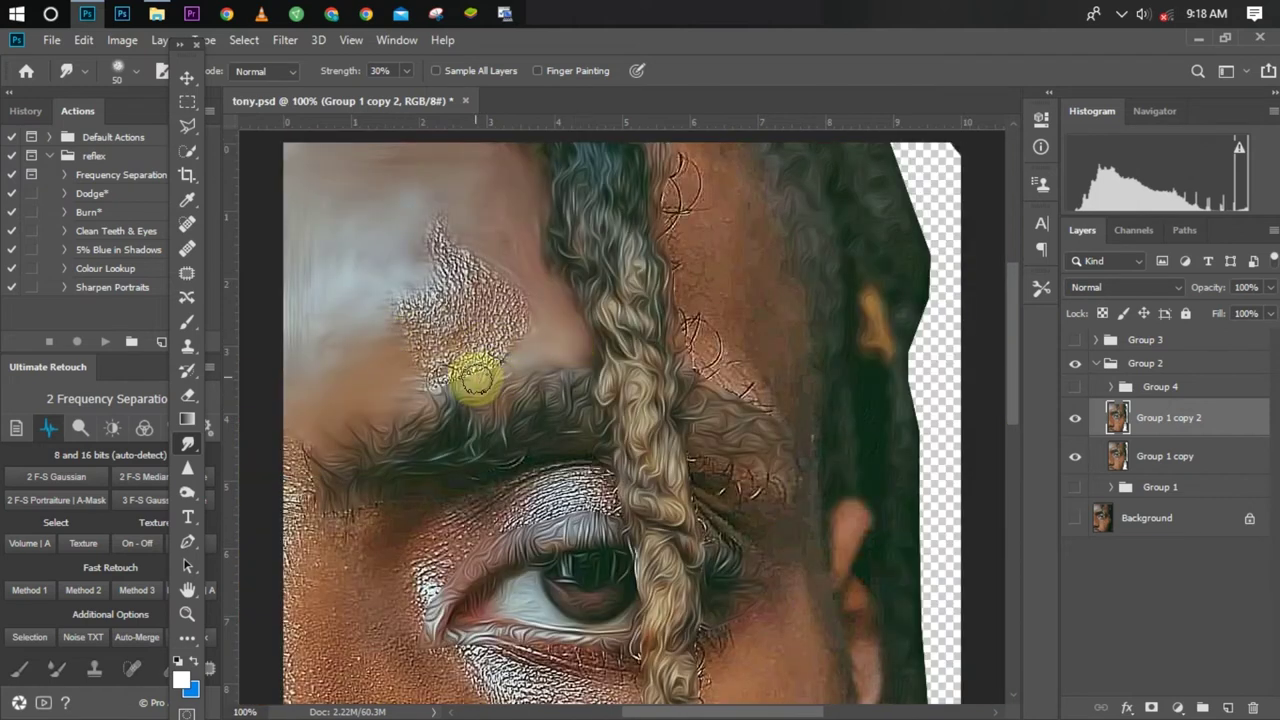
pyautogui.moveTo(477, 381)
pyautogui.mouseDown()
pyautogui.moveTo(497, 315)
pyautogui.moveTo(503, 382)
pyautogui.moveTo(503, 343)
pyautogui.moveTo(505, 377)
pyautogui.moveTo(513, 365)
pyautogui.moveTo(518, 380)
pyautogui.moveTo(524, 358)
pyautogui.moveTo(472, 376)
pyautogui.moveTo(462, 354)
pyautogui.moveTo(466, 370)
pyautogui.moveTo(460, 356)
pyautogui.moveTo(449, 377)
pyautogui.moveTo(433, 358)
pyautogui.moveTo(427, 395)
pyautogui.moveTo(422, 365)
pyautogui.moveTo(419, 392)
pyautogui.moveTo(391, 413)
pyautogui.moveTo(384, 398)
pyautogui.moveTo(349, 432)
pyautogui.moveTo(330, 436)
pyautogui.moveTo(323, 414)
pyautogui.moveTo(324, 438)
pyautogui.moveTo(309, 426)
pyautogui.moveTo(417, 366)
pyautogui.moveTo(407, 297)
pyautogui.moveTo(451, 290)
pyautogui.moveTo(426, 303)
pyautogui.moveTo(454, 304)
pyautogui.moveTo(405, 346)
pyautogui.moveTo(468, 340)
pyautogui.moveTo(424, 347)
pyautogui.moveTo(487, 320)
pyautogui.moveTo(471, 294)
pyautogui.moveTo(493, 313)
pyautogui.moveTo(494, 347)
pyautogui.moveTo(463, 313)
pyautogui.moveTo(509, 286)
pyautogui.moveTo(513, 299)
pyautogui.moveTo(503, 277)
pyautogui.moveTo(517, 266)
pyautogui.moveTo(489, 289)
pyautogui.moveTo(443, 263)
pyautogui.moveTo(477, 294)
pyautogui.moveTo(437, 238)
pyautogui.moveTo(434, 209)
pyautogui.moveTo(426, 290)
pyautogui.moveTo(521, 306)
pyautogui.mouseUp()
pyautogui.hotkey('ctrl', '-')
# Enlarge the Smudge brush to 70 px, compare the forehead with the smudged layer hidden, and blend the forehead skin further
pyautogui.press(']')
pyautogui.press(']')
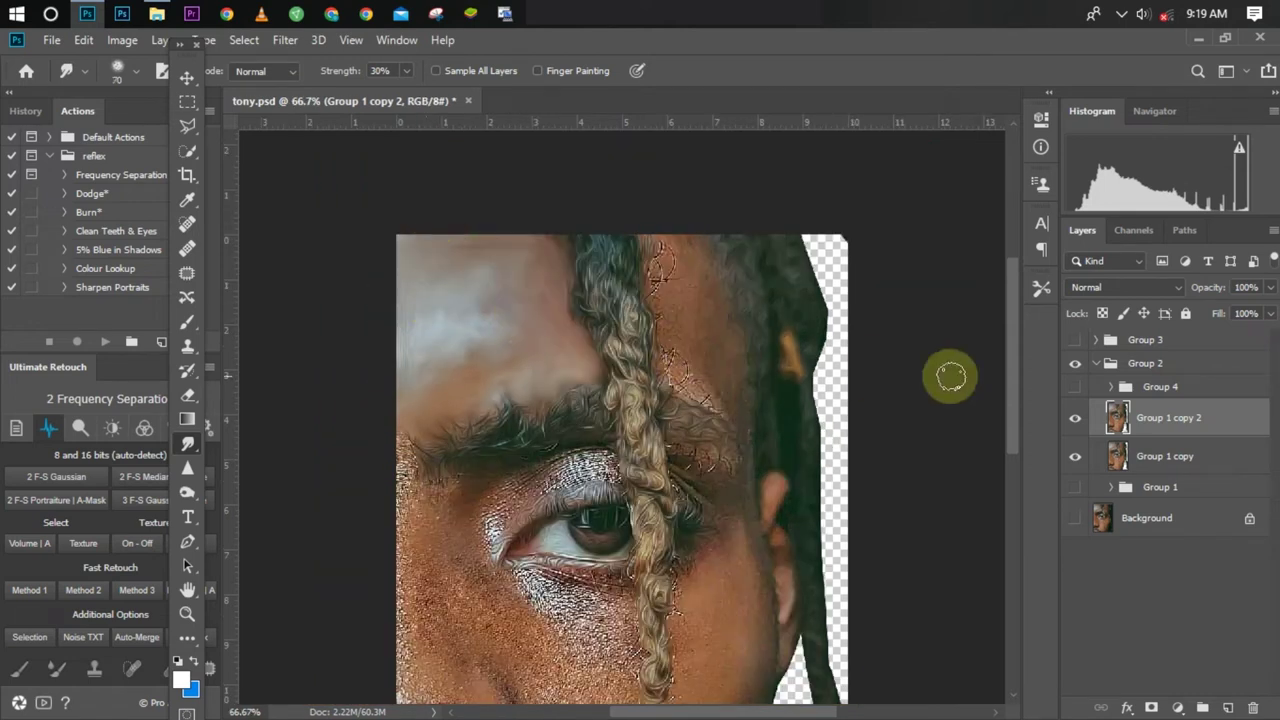
pyautogui.click(1072, 420)
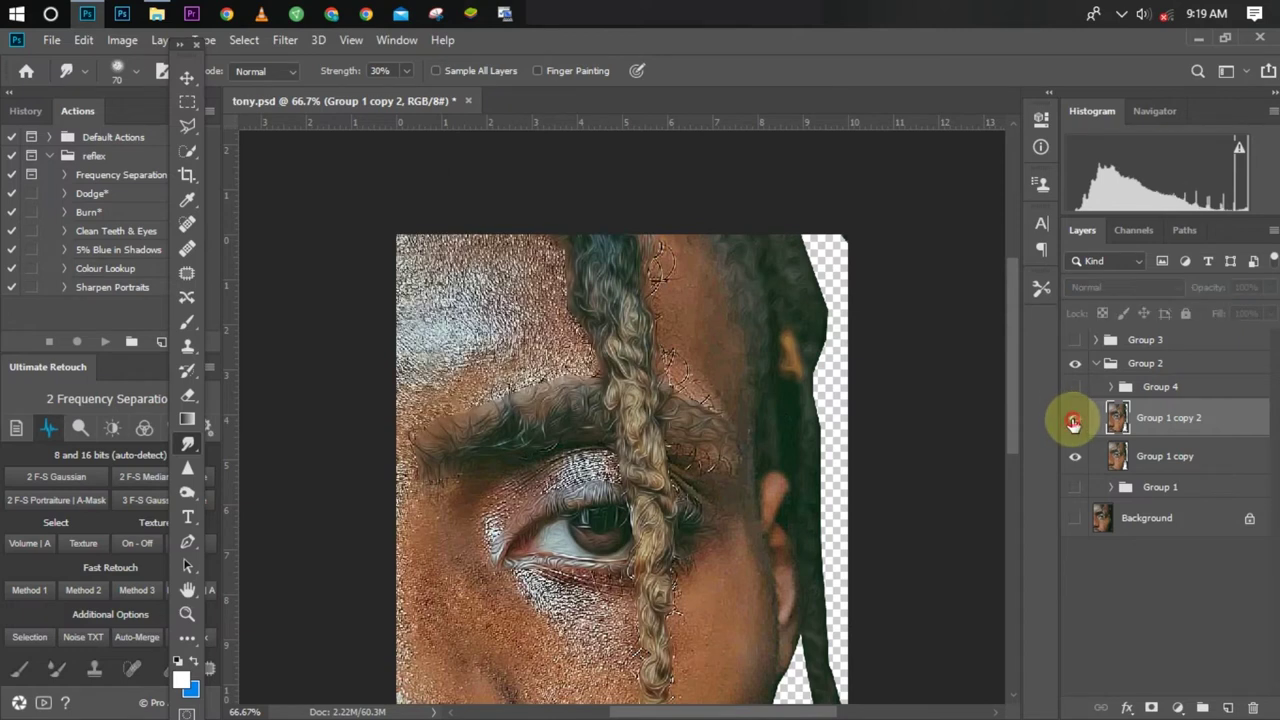
pyautogui.click(1073, 422)
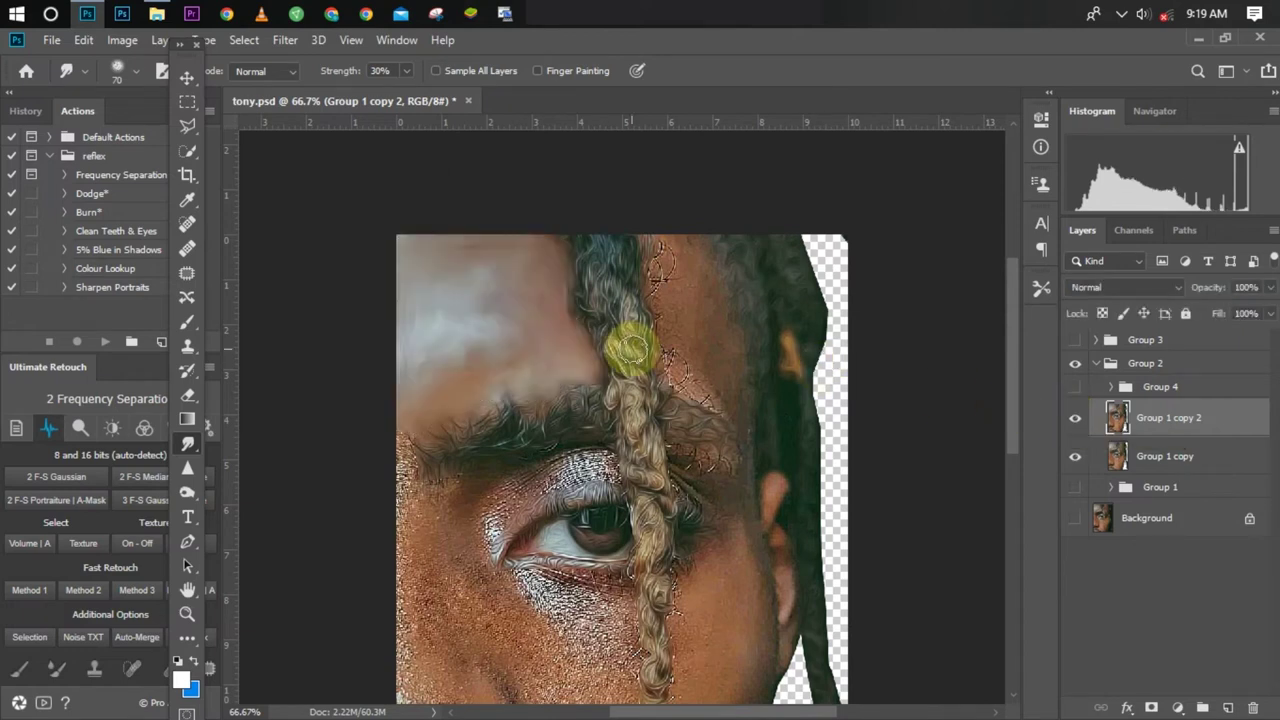
pyautogui.moveTo(543, 348)
pyautogui.mouseDown()
pyautogui.moveTo(509, 271)
pyautogui.moveTo(460, 266)
pyautogui.moveTo(488, 268)
pyautogui.moveTo(457, 257)
pyautogui.moveTo(480, 251)
pyautogui.mouseUp()
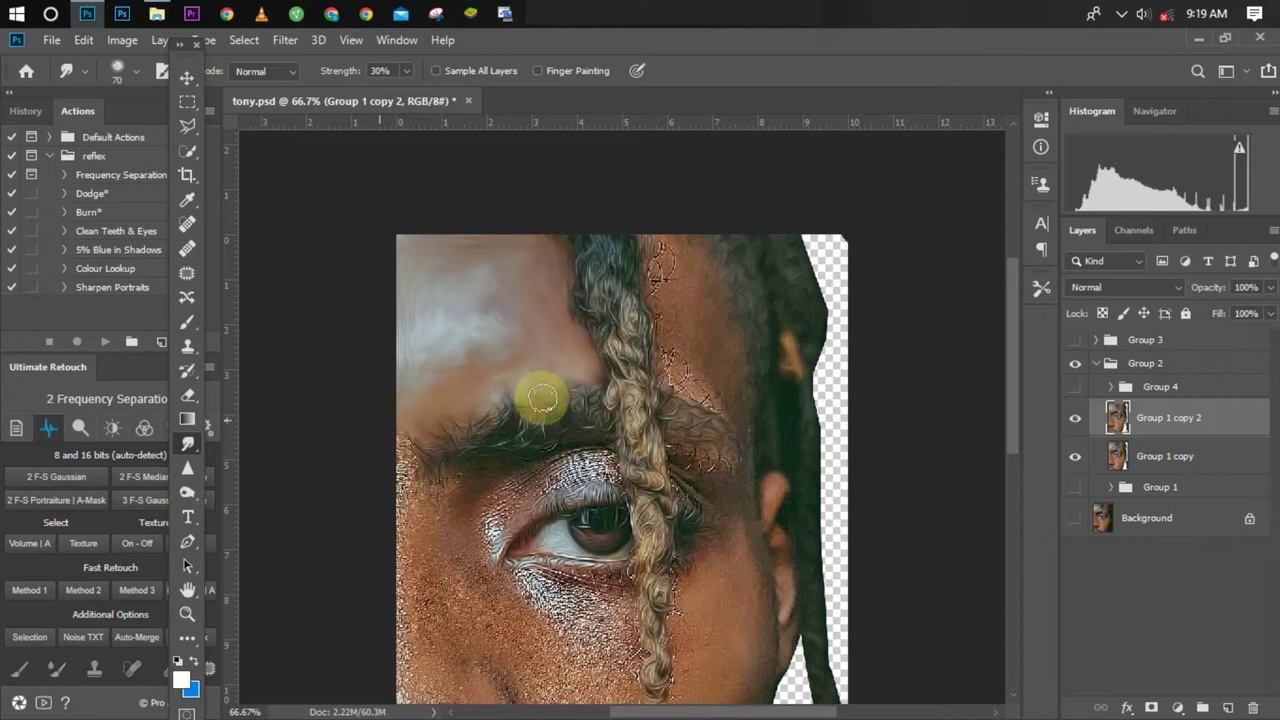
# Smudge the forehead skin between the braid and the hairline smooth down to the outer eyebrow, reducing the brush to 45 px
pyautogui.moveTo(682, 372)
pyautogui.mouseDown()
pyautogui.moveTo(674, 334)
pyautogui.moveTo(446, 338)
pyautogui.moveTo(345, 417)
pyautogui.moveTo(443, 355)
pyautogui.moveTo(442, 373)
pyautogui.moveTo(651, 269)
pyautogui.moveTo(689, 222)
pyautogui.moveTo(662, 255)
pyautogui.moveTo(659, 238)
pyautogui.moveTo(655, 293)
pyautogui.moveTo(653, 238)
pyautogui.moveTo(671, 375)
pyautogui.moveTo(709, 390)
pyautogui.moveTo(667, 374)
pyautogui.moveTo(720, 402)
pyautogui.moveTo(666, 249)
pyautogui.moveTo(686, 260)
pyautogui.moveTo(683, 244)
pyautogui.moveTo(671, 246)
pyautogui.moveTo(705, 262)
pyautogui.moveTo(735, 400)
pyautogui.mouseUp()
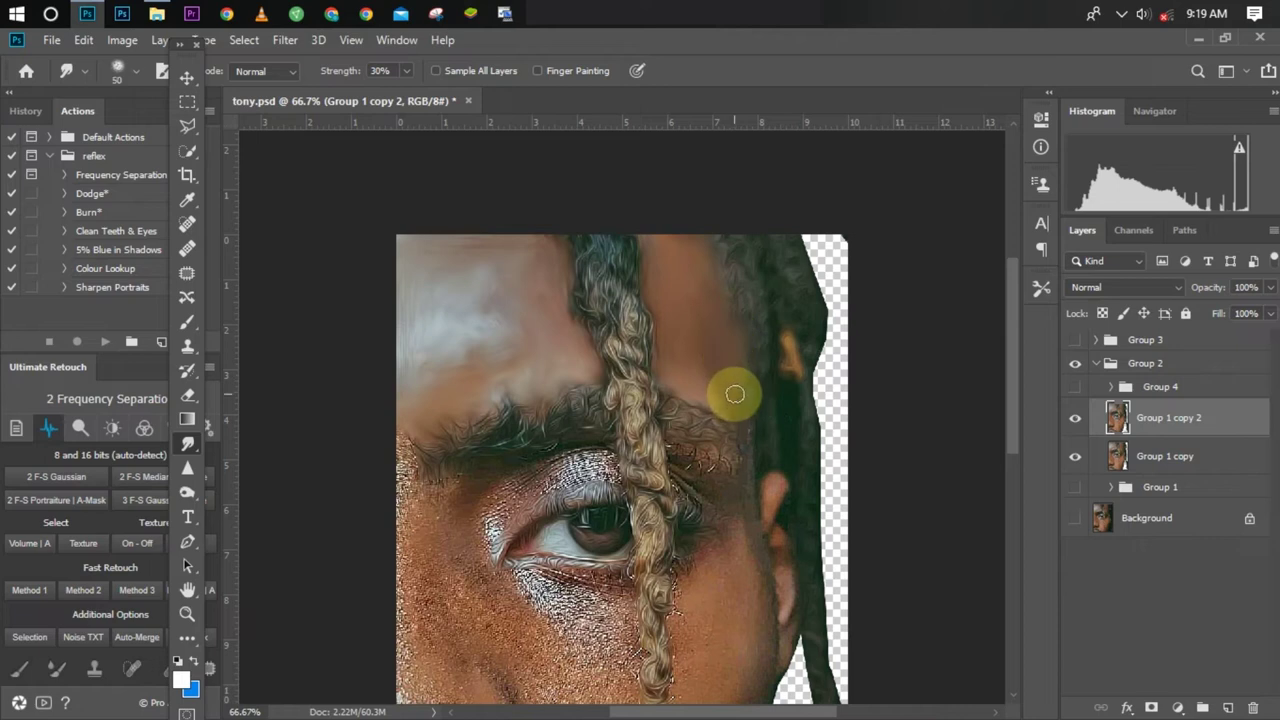
pyautogui.moveTo(728, 404)
pyautogui.mouseDown()
pyautogui.moveTo(734, 420)
pyautogui.moveTo(734, 354)
pyautogui.moveTo(694, 248)
pyautogui.mouseUp()
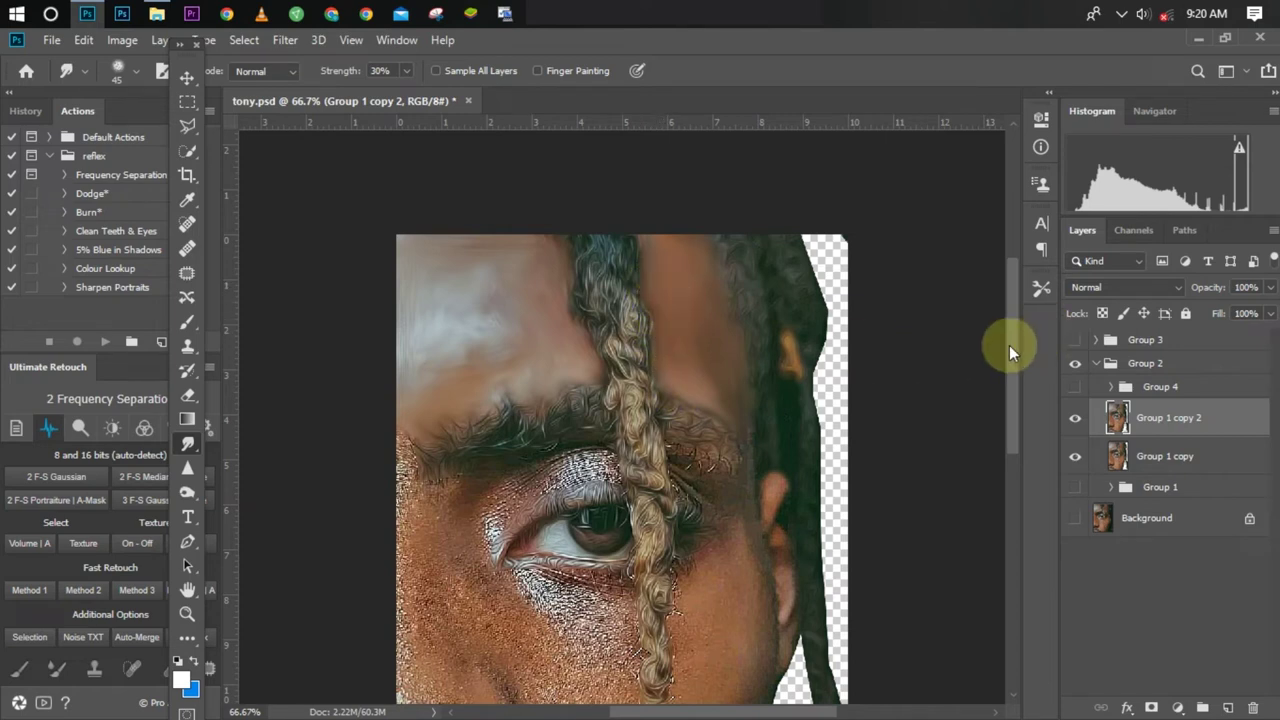
# Smudge the skin around the nostril and the dark nostril opening smooth with the 45 px brush
pyautogui.moveTo(1010, 372); pyautogui.dragTo(998, 406)
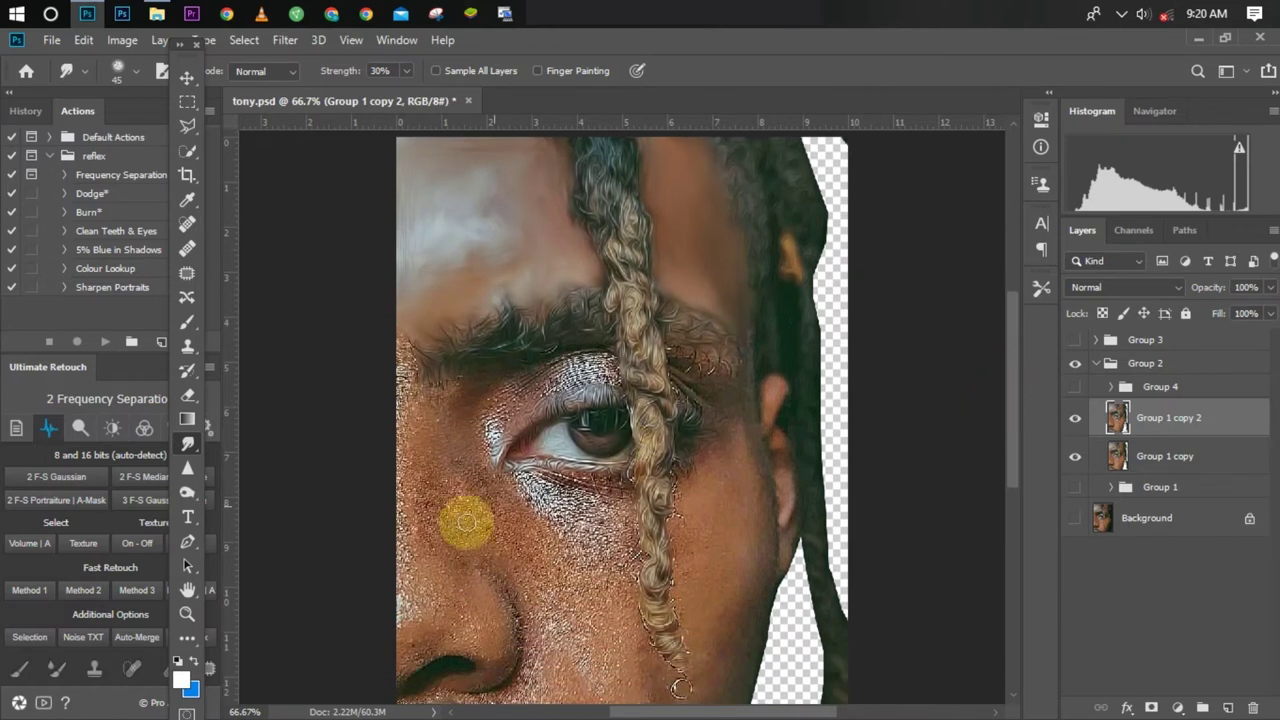
pyautogui.moveTo(1012, 416); pyautogui.dragTo(986, 434)
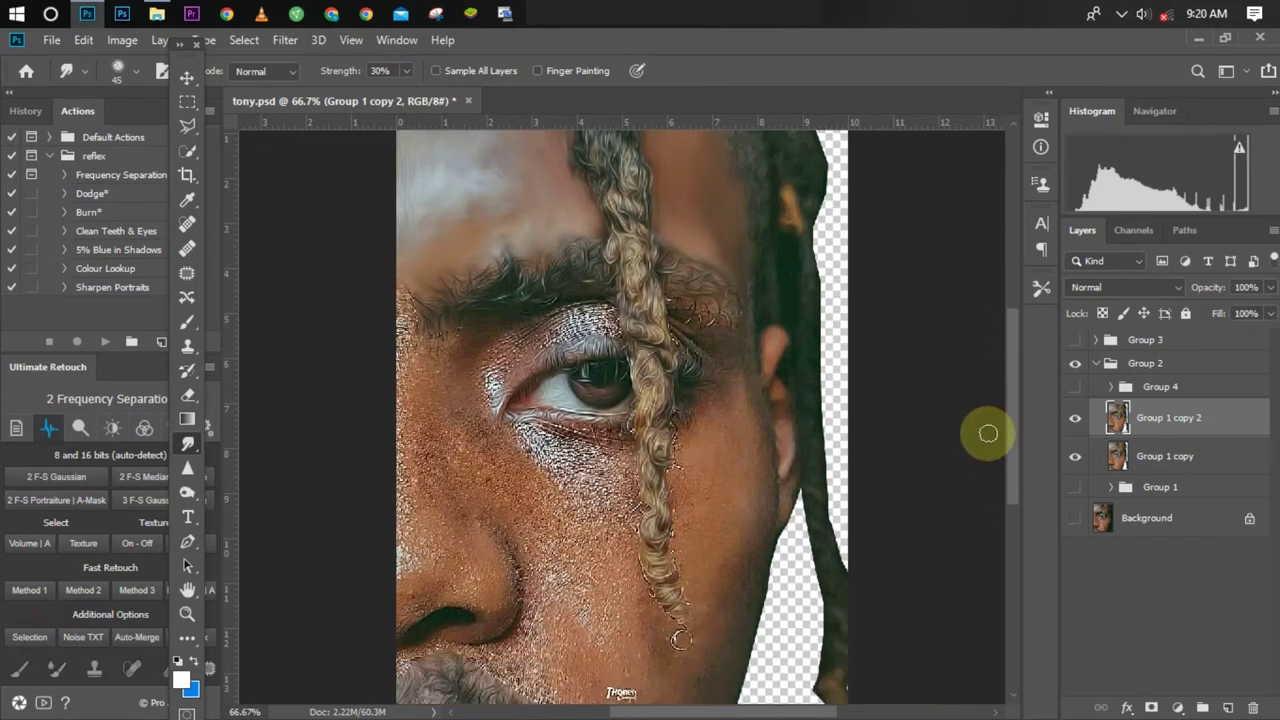
pyautogui.moveTo(391, 635)
pyautogui.mouseDown()
pyautogui.moveTo(409, 606)
pyautogui.moveTo(394, 614)
pyautogui.moveTo(426, 598)
pyautogui.mouseUp()
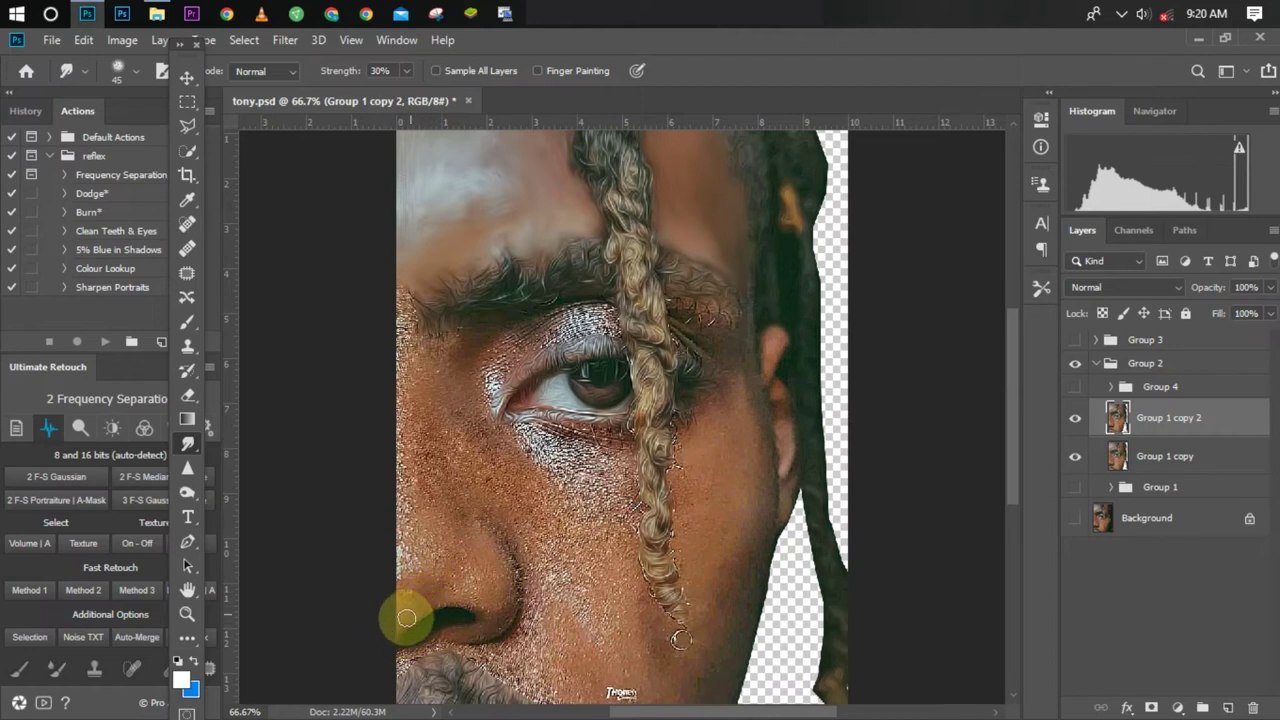
pyautogui.scroll(-1, 1007, 468)
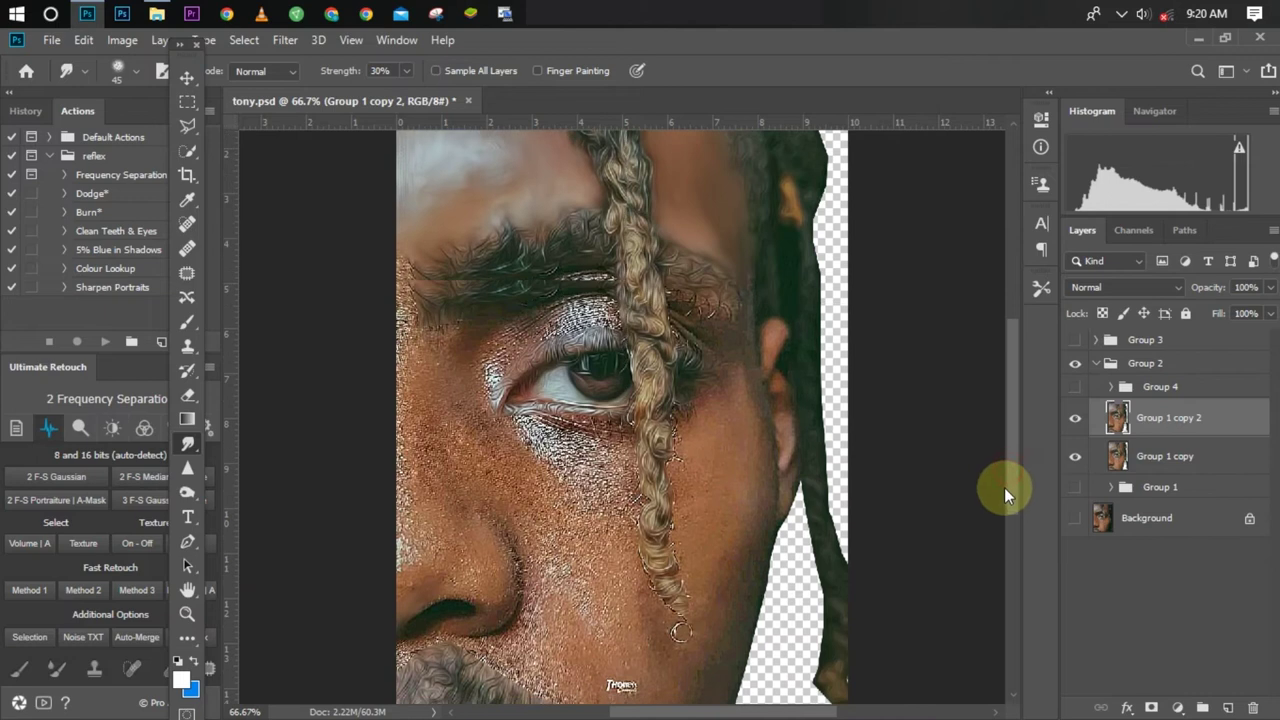
pyautogui.scroll(1, 414, 529)
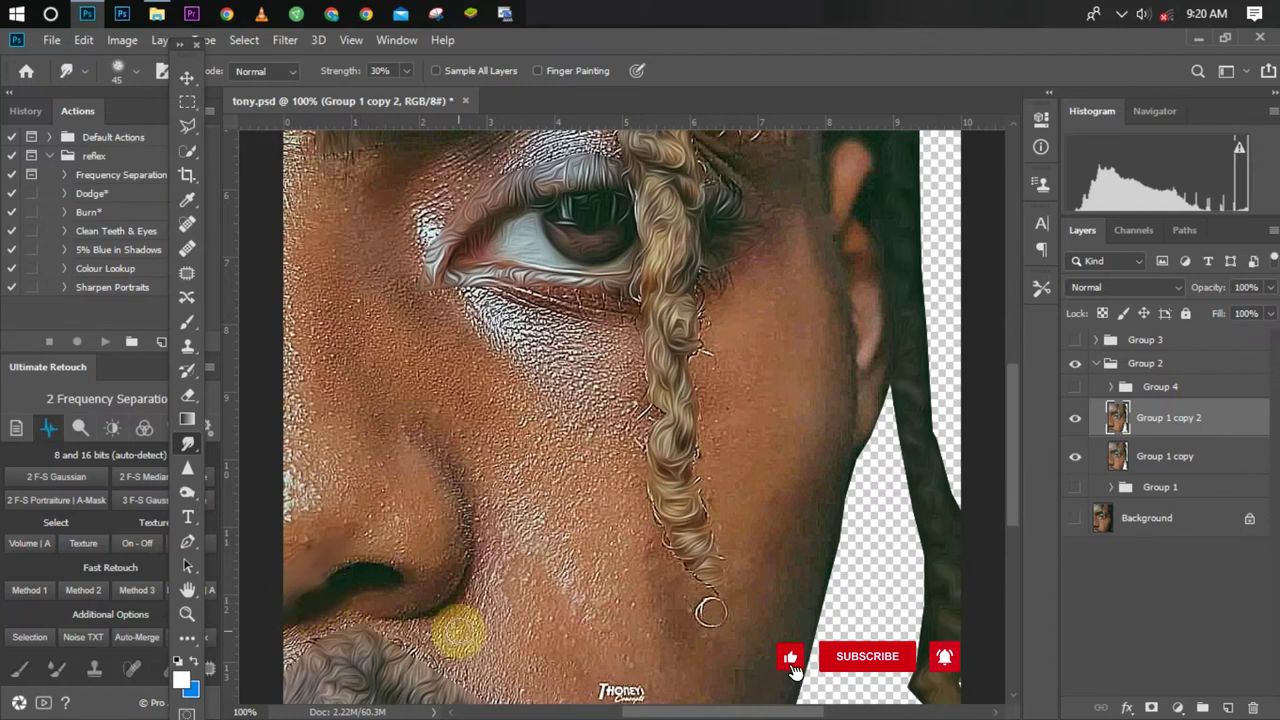
pyautogui.scroll(1, 458, 638)
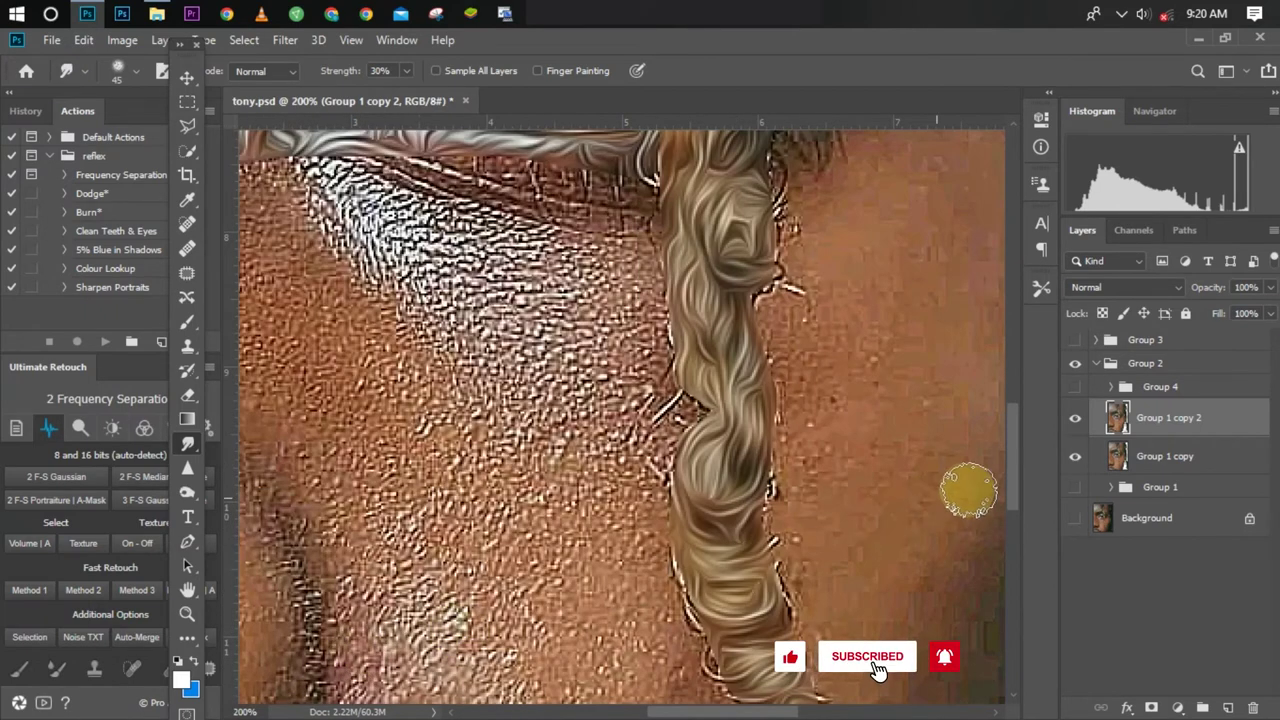
pyautogui.scroll(1, 1008, 515)
pyautogui.moveTo(751, 708); pyautogui.dragTo(656, 692)
pyautogui.moveTo(523, 391)
pyautogui.mouseDown()
pyautogui.moveTo(497, 363)
pyautogui.moveTo(537, 457)
pyautogui.moveTo(503, 414)
pyautogui.moveTo(514, 380)
pyautogui.moveTo(560, 340)
pyautogui.moveTo(477, 380)
pyautogui.moveTo(616, 355)
pyautogui.mouseUp()
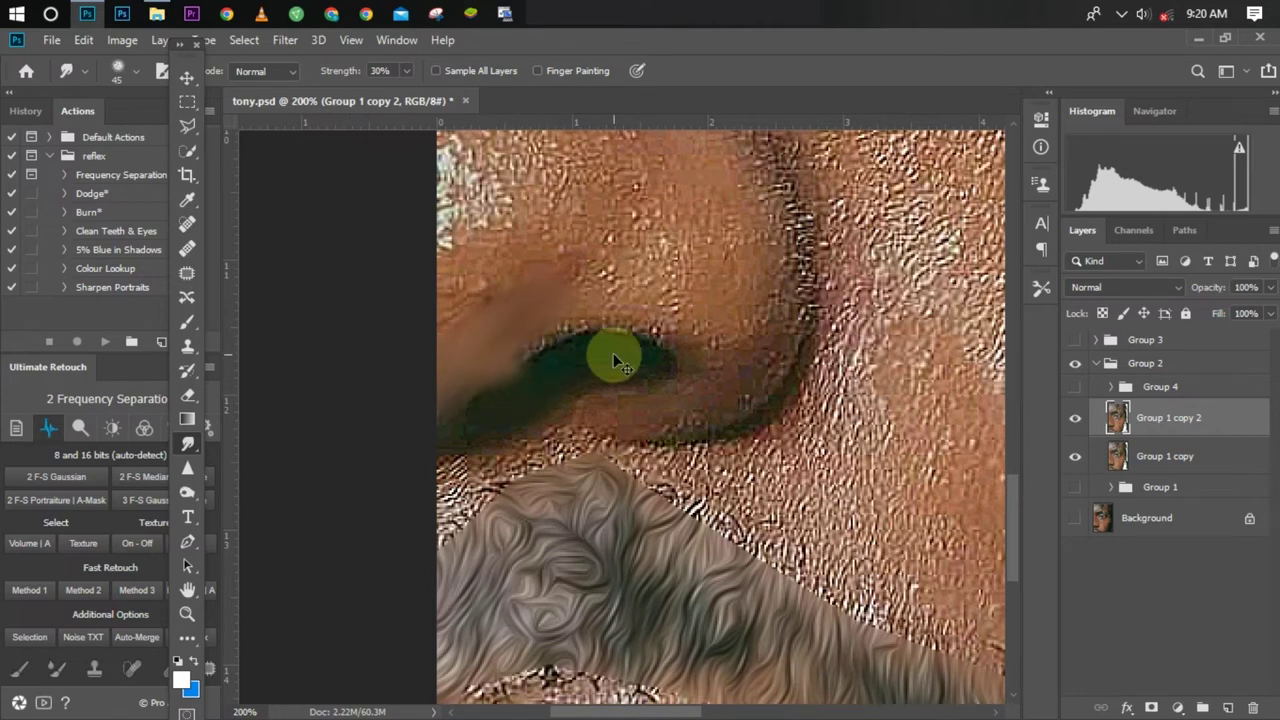
pyautogui.moveTo(613, 357)
pyautogui.mouseDown()
pyautogui.moveTo(560, 366)
pyautogui.moveTo(418, 435)
pyautogui.mouseUp()
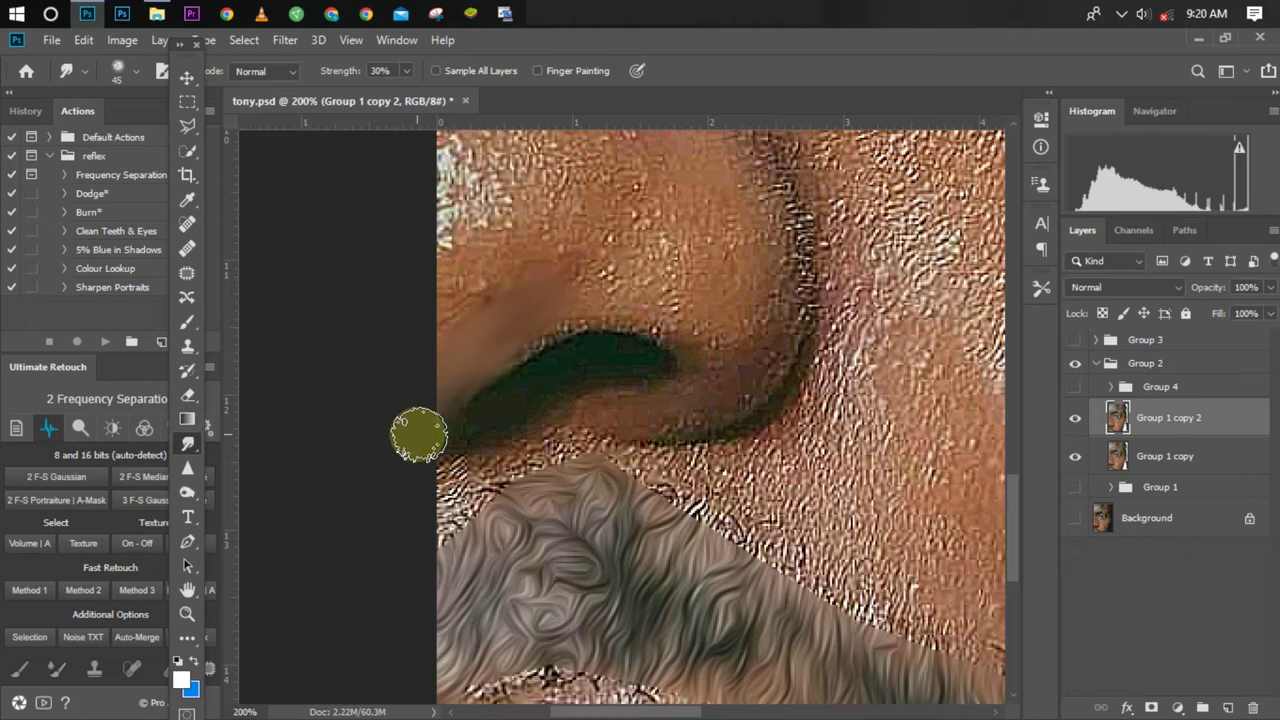
# Smudge the nose tip, nose wing and lower nose bridge along the image edge until the skin texture is blended
pyautogui.hotkey('ctrl', '-')
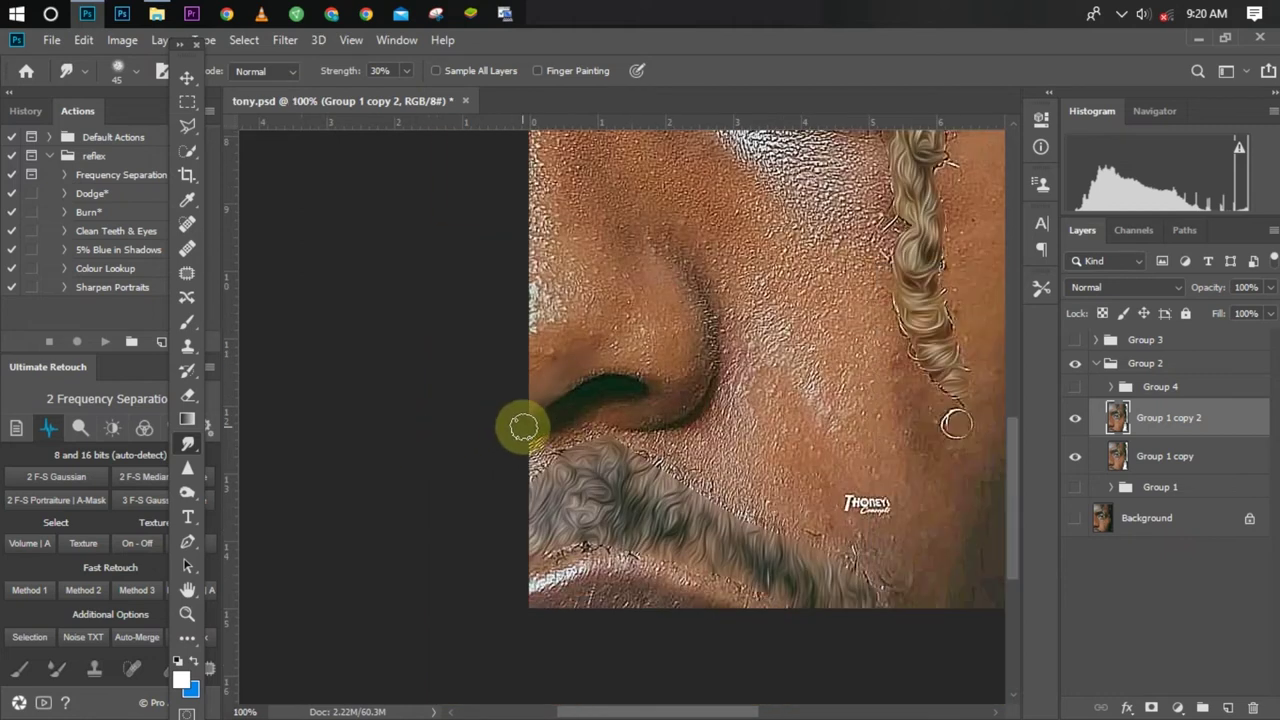
pyautogui.moveTo(524, 427)
pyautogui.mouseDown()
pyautogui.moveTo(538, 375)
pyautogui.moveTo(532, 403)
pyautogui.moveTo(560, 364)
pyautogui.moveTo(546, 384)
pyautogui.moveTo(601, 358)
pyautogui.moveTo(551, 388)
pyautogui.moveTo(602, 361)
pyautogui.moveTo(574, 371)
pyautogui.moveTo(635, 361)
pyautogui.moveTo(610, 361)
pyautogui.moveTo(653, 374)
pyautogui.moveTo(642, 362)
pyautogui.moveTo(660, 386)
pyautogui.moveTo(617, 413)
pyautogui.moveTo(658, 416)
pyautogui.moveTo(644, 415)
pyautogui.moveTo(687, 401)
pyautogui.moveTo(709, 341)
pyautogui.moveTo(691, 300)
pyautogui.moveTo(703, 349)
pyautogui.moveTo(688, 320)
pyautogui.moveTo(672, 381)
pyautogui.moveTo(677, 312)
pyautogui.moveTo(685, 362)
pyautogui.moveTo(661, 312)
pyautogui.moveTo(671, 325)
pyautogui.moveTo(660, 345)
pyautogui.moveTo(642, 353)
pyautogui.moveTo(654, 324)
pyautogui.moveTo(620, 341)
pyautogui.moveTo(653, 297)
pyautogui.moveTo(605, 343)
pyautogui.moveTo(634, 343)
pyautogui.moveTo(523, 349)
pyautogui.moveTo(540, 346)
pyautogui.moveTo(543, 323)
pyautogui.moveTo(534, 274)
pyautogui.moveTo(531, 322)
pyautogui.moveTo(529, 123)
pyautogui.moveTo(551, 334)
pyautogui.moveTo(560, 297)
pyautogui.moveTo(553, 322)
pyautogui.moveTo(629, 303)
pyautogui.moveTo(594, 291)
pyautogui.moveTo(567, 248)
pyautogui.moveTo(578, 277)
pyautogui.moveTo(551, 214)
pyautogui.mouseUp()
pyautogui.hotkey('ctrl', '-')
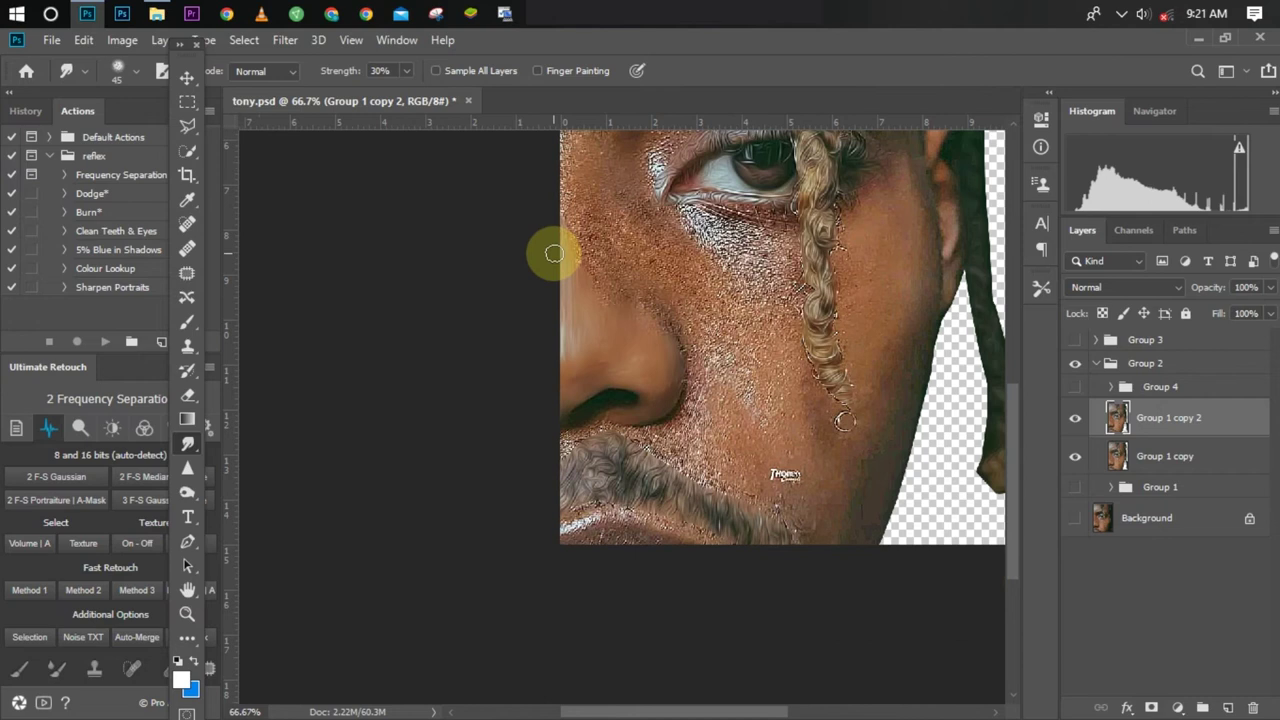
# Smudge the upper nose bridge and the side of the nose smooth from the eyebrow to the nostril, varying the brush between 50 and 70 px
pyautogui.hotkey('ctrl', '-')
pyautogui.moveTo(530, 313)
pyautogui.mouseDown()
pyautogui.moveTo(451, 479)
pyautogui.moveTo(451, 315)
pyautogui.moveTo(462, 359)
pyautogui.moveTo(464, 341)
pyautogui.moveTo(472, 366)
pyautogui.moveTo(486, 355)
pyautogui.moveTo(468, 439)
pyautogui.moveTo(473, 407)
pyautogui.moveTo(475, 475)
pyautogui.moveTo(478, 448)
pyautogui.moveTo(490, 493)
pyautogui.moveTo(485, 367)
pyautogui.mouseUp()
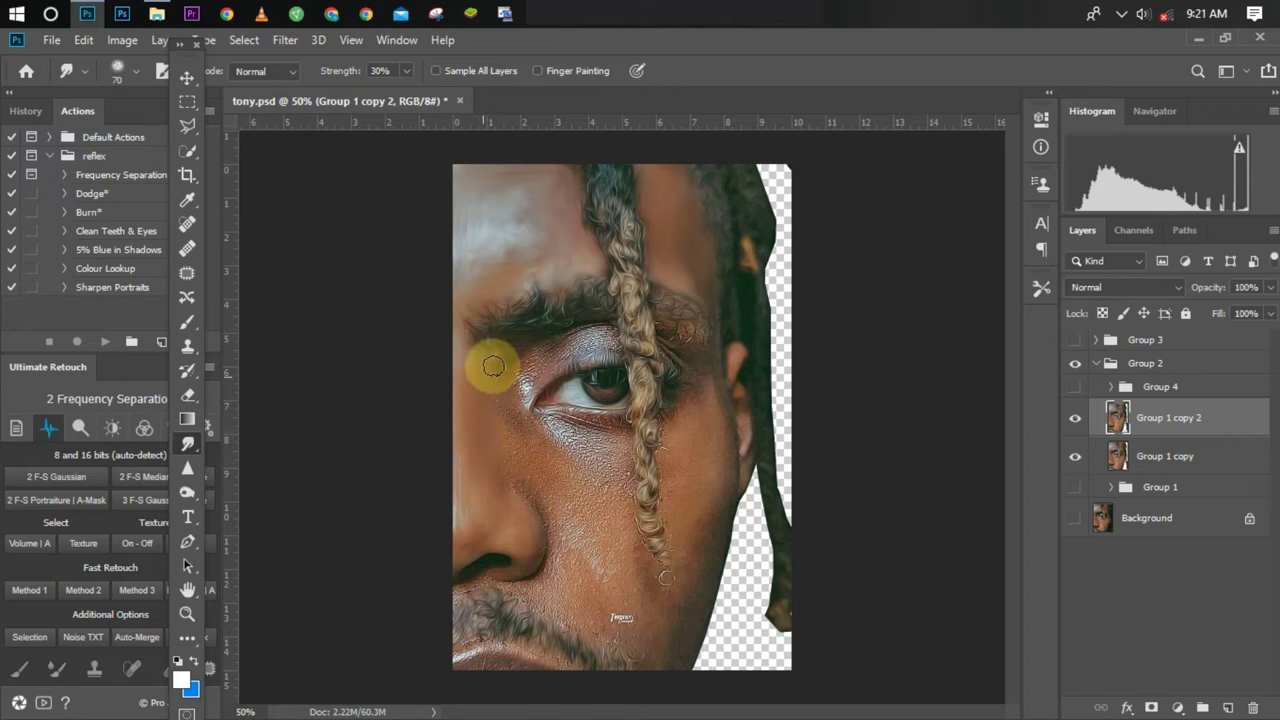
pyautogui.moveTo(499, 357)
pyautogui.mouseDown()
pyautogui.moveTo(484, 390)
pyautogui.moveTo(484, 512)
pyautogui.moveTo(463, 380)
pyautogui.moveTo(457, 489)
pyautogui.moveTo(452, 353)
pyautogui.moveTo(453, 447)
pyautogui.mouseUp()
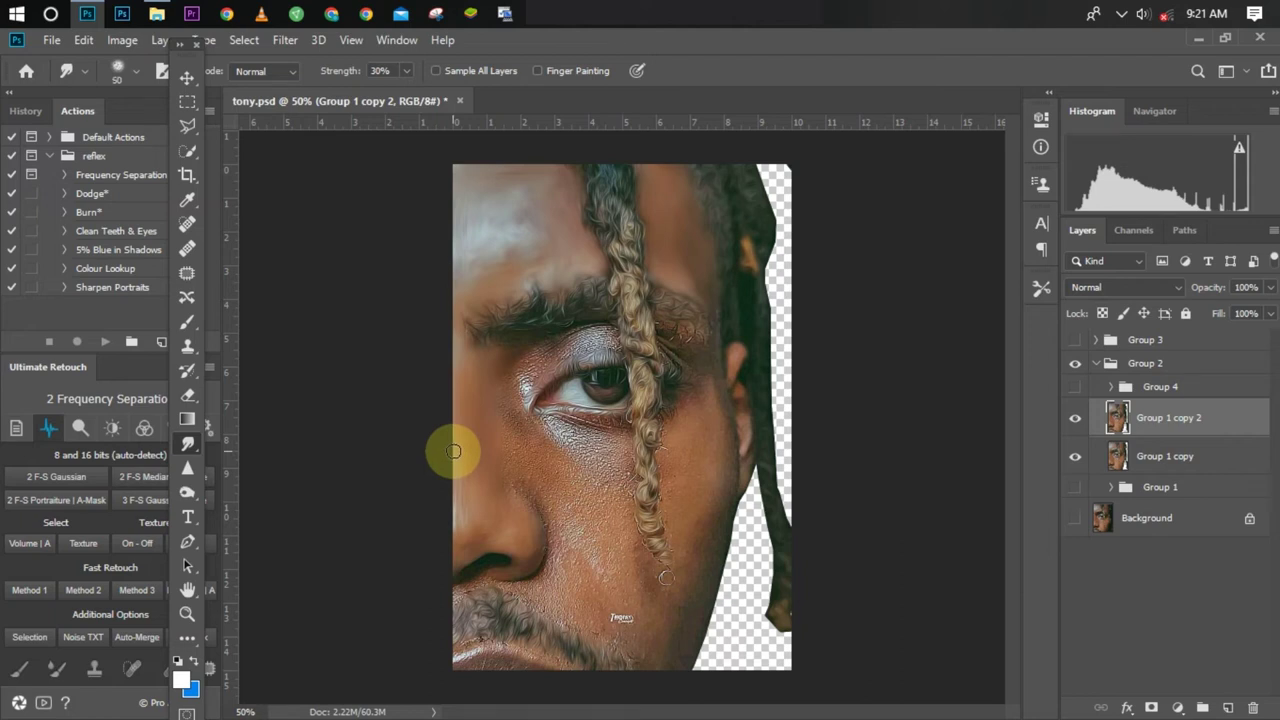
pyautogui.moveTo(453, 451)
pyautogui.mouseDown()
pyautogui.moveTo(513, 524)
pyautogui.moveTo(456, 545)
pyautogui.moveTo(483, 535)
pyautogui.moveTo(478, 518)
pyautogui.moveTo(513, 520)
pyautogui.moveTo(529, 563)
pyautogui.moveTo(535, 529)
pyautogui.moveTo(524, 566)
pyautogui.mouseUp()
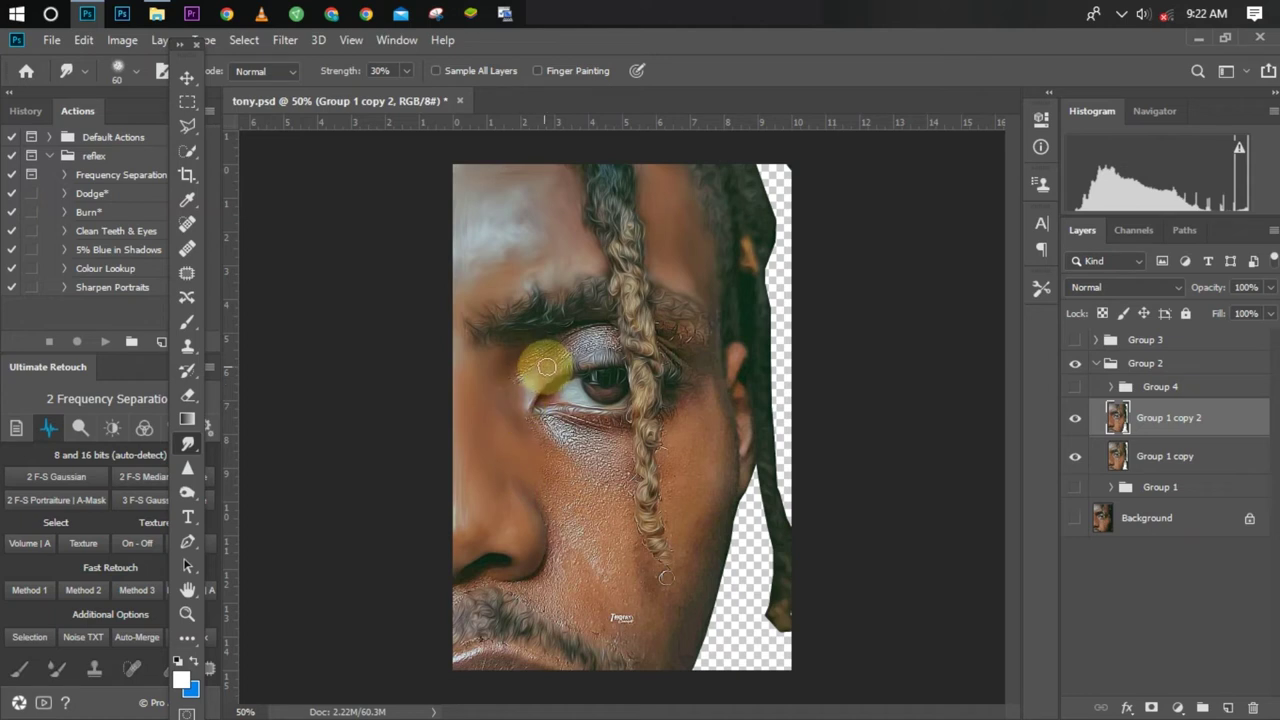
# Smudge the inner eye corner and the upper eyelid smooth up to the braid with a 50 px brush
pyautogui.moveTo(534, 363)
pyautogui.mouseDown()
pyautogui.moveTo(504, 384)
pyautogui.moveTo(534, 343)
pyautogui.moveTo(510, 356)
pyautogui.mouseUp()
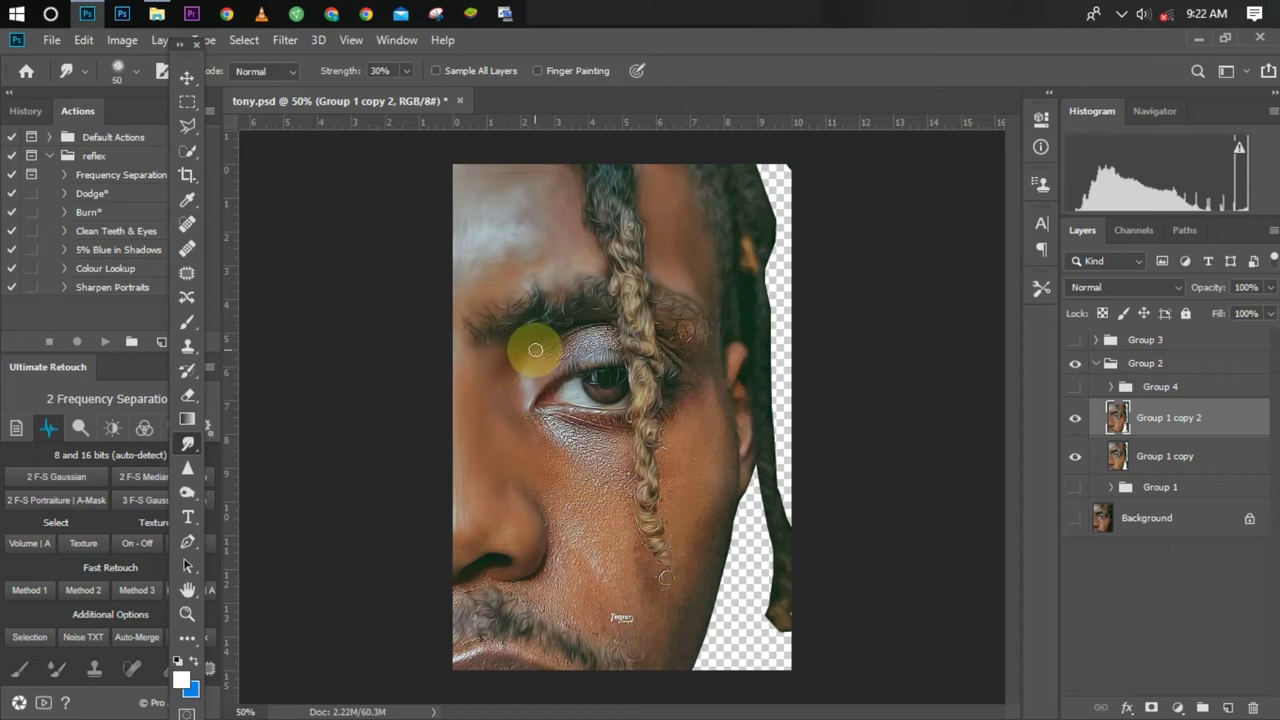
pyautogui.moveTo(556, 366); pyautogui.dragTo(560, 368)
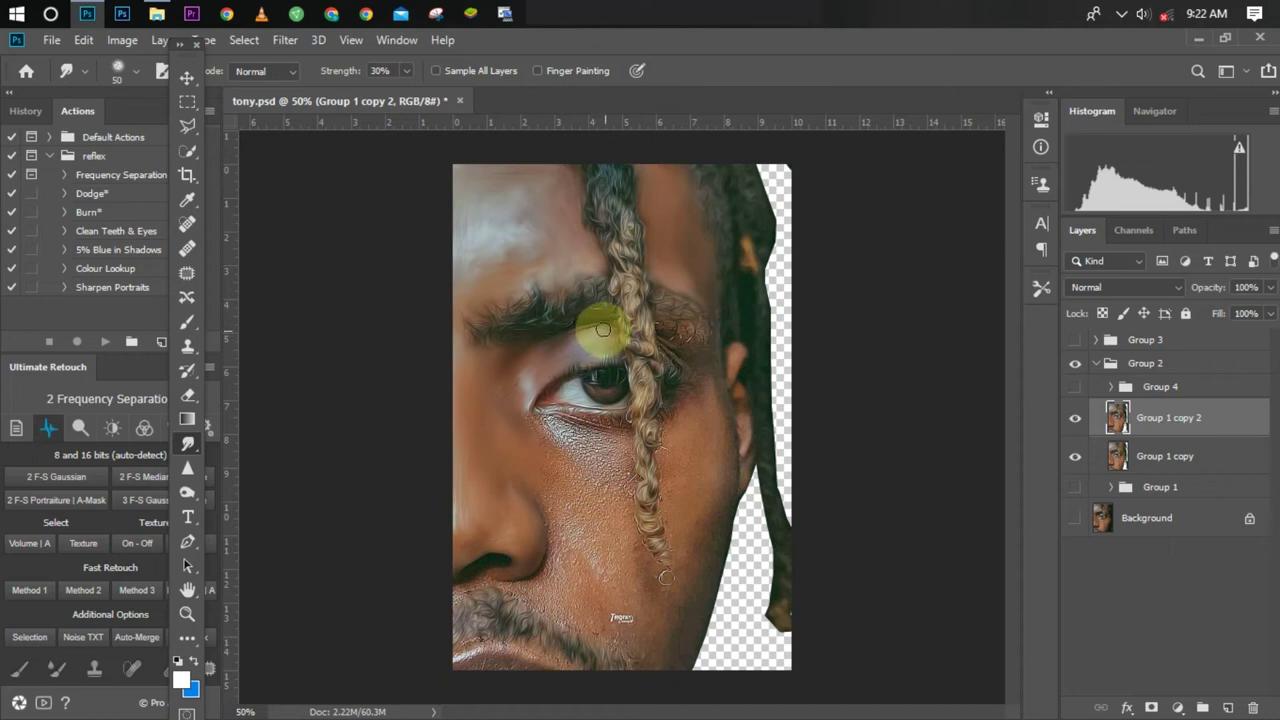
pyautogui.moveTo(597, 331)
pyautogui.mouseDown()
pyautogui.moveTo(560, 349)
pyautogui.moveTo(594, 345)
pyautogui.mouseUp()
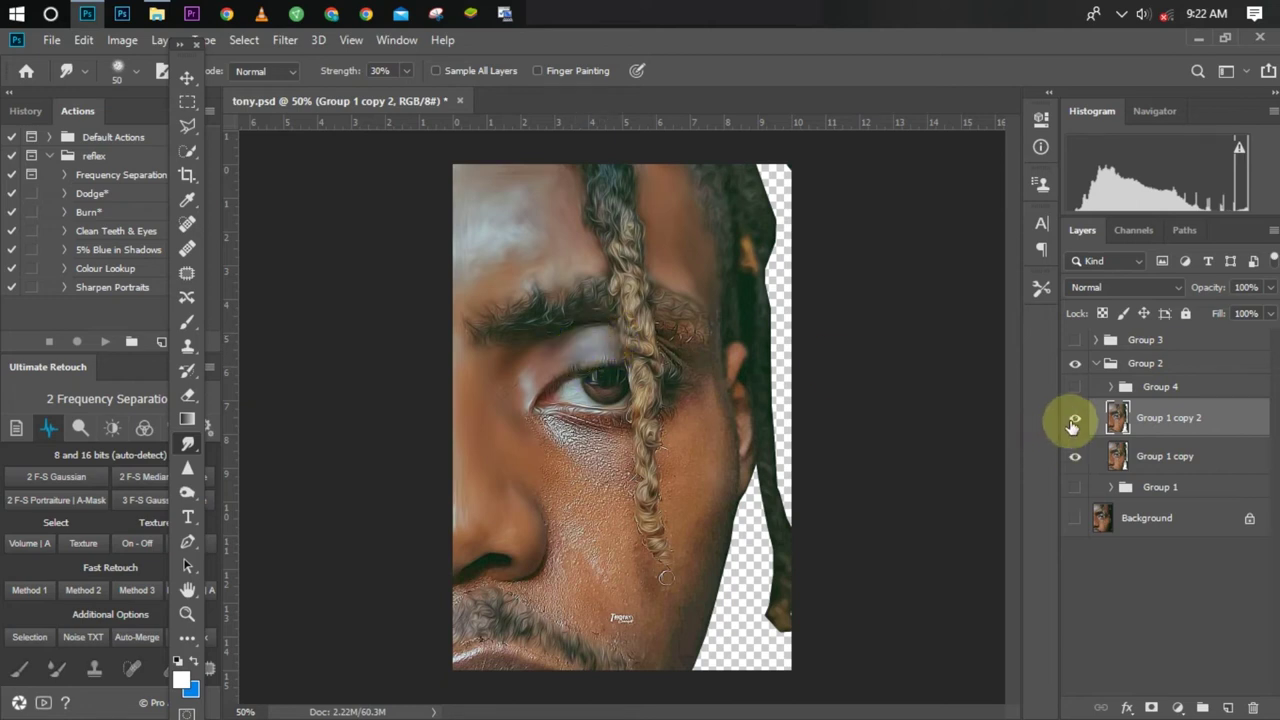
# Toggle the Group 1 copy 2 layer off and on to compare the nose and eyelid before and after smudging
pyautogui.click(1072, 425)
pyautogui.click(1072, 425)
pyautogui.click(1072, 425)
pyautogui.click(1072, 425)
# Smudge the under-eye area and the cheek beside the nose smooth, enlarging the brush from 50 to 80 px
pyautogui.moveTo(560, 420)
pyautogui.mouseDown()
pyautogui.moveTo(520, 425)
pyautogui.moveTo(600, 415)
pyautogui.moveTo(545, 410)
pyautogui.moveTo(619, 420)
pyautogui.moveTo(523, 408)
pyautogui.moveTo(571, 449)
pyautogui.moveTo(555, 422)
pyautogui.moveTo(593, 440)
pyautogui.moveTo(600, 430)
pyautogui.moveTo(560, 418)
pyautogui.moveTo(614, 432)
pyautogui.moveTo(650, 562)
pyautogui.moveTo(622, 498)
pyautogui.moveTo(628, 477)
pyautogui.mouseUp()
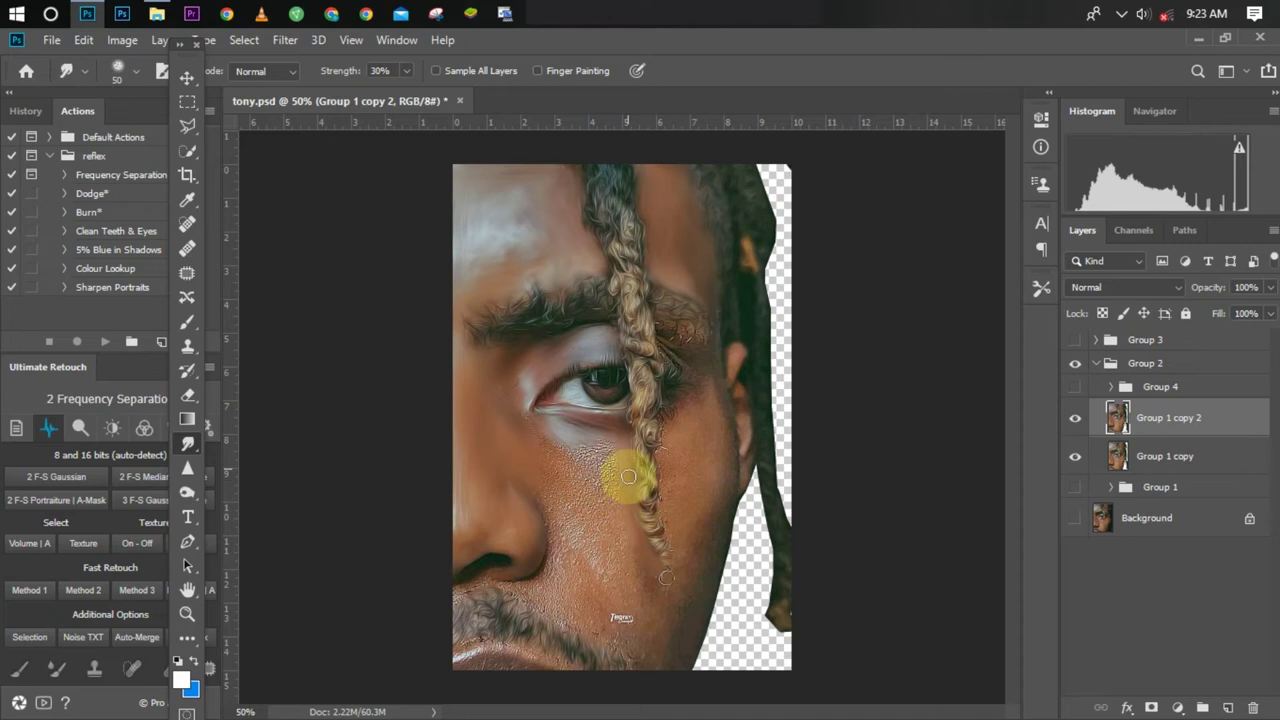
pyautogui.moveTo(613, 481)
pyautogui.mouseDown()
pyautogui.moveTo(545, 447)
pyautogui.moveTo(566, 482)
pyautogui.moveTo(545, 443)
pyautogui.moveTo(599, 475)
pyautogui.moveTo(579, 454)
pyautogui.moveTo(611, 471)
pyautogui.moveTo(579, 446)
pyautogui.moveTo(617, 448)
pyautogui.moveTo(601, 446)
pyautogui.moveTo(623, 544)
pyautogui.moveTo(606, 496)
pyautogui.moveTo(609, 538)
pyautogui.moveTo(580, 494)
pyautogui.moveTo(602, 559)
pyautogui.moveTo(544, 489)
pyautogui.moveTo(560, 564)
pyautogui.mouseUp()
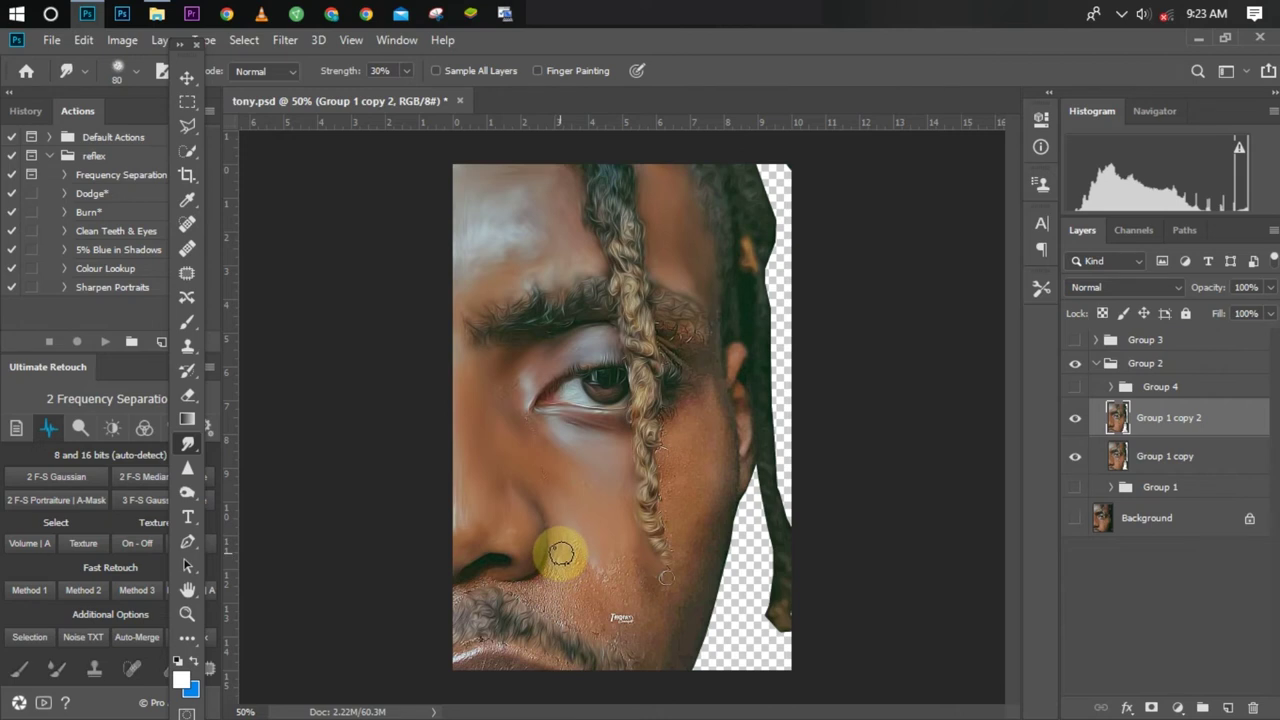
# Smudge the skin between nose and moustache with a 45–50 px brush, then the lower cheek over the small logo with 80 px
pyautogui.moveTo(559, 549)
pyautogui.mouseDown()
pyautogui.moveTo(549, 563)
pyautogui.moveTo(556, 500)
pyautogui.moveTo(558, 580)
pyautogui.mouseUp()
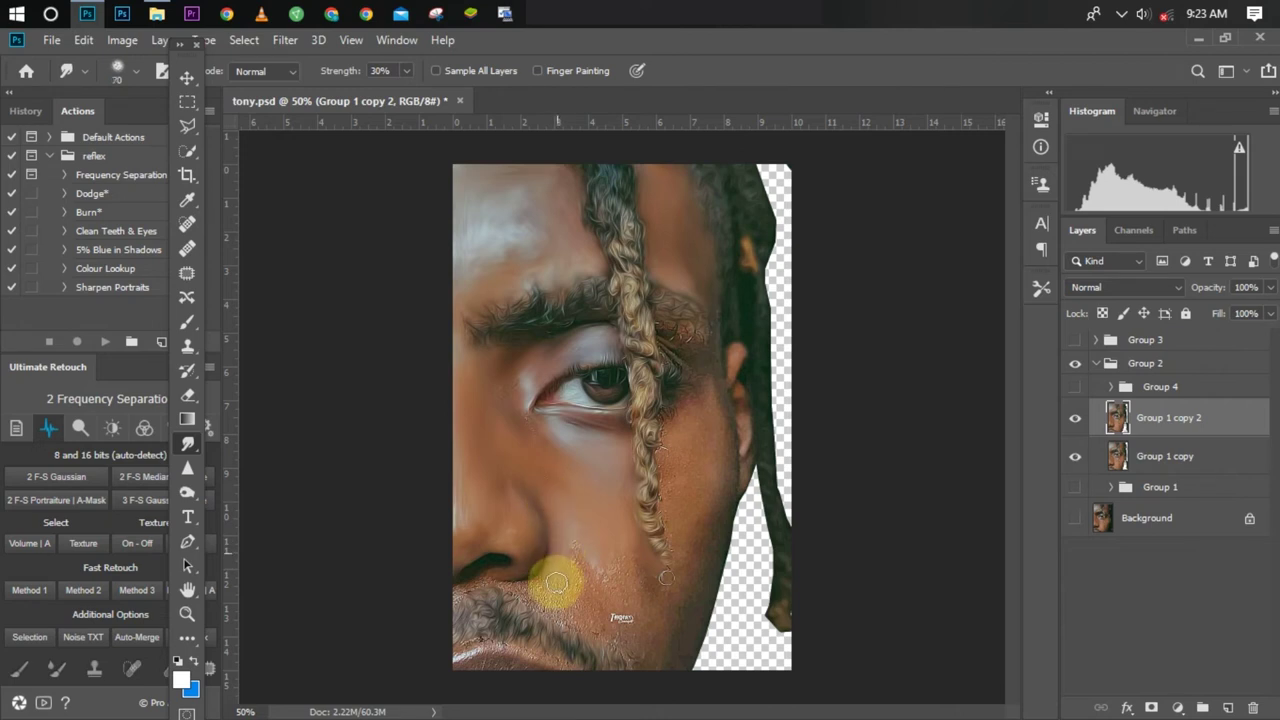
pyautogui.moveTo(545, 593)
pyautogui.mouseDown()
pyautogui.moveTo(467, 591)
pyautogui.moveTo(483, 580)
pyautogui.moveTo(457, 594)
pyautogui.moveTo(473, 585)
pyautogui.mouseUp()
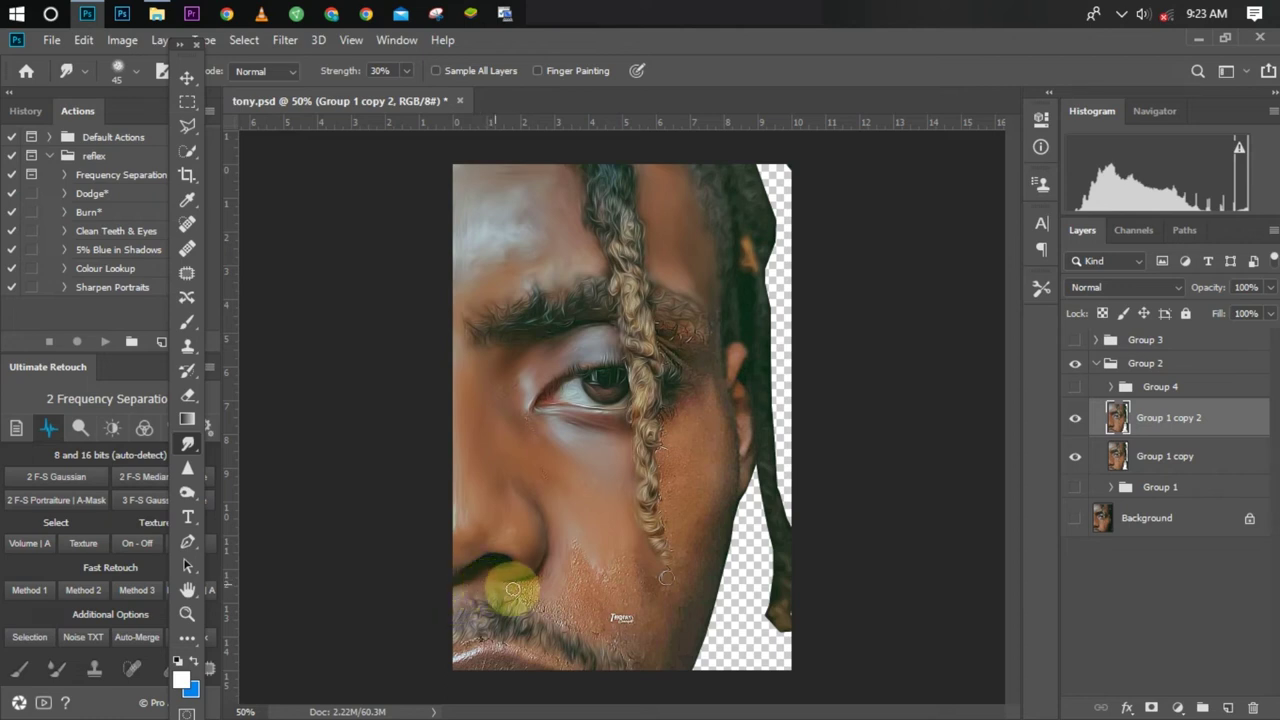
pyautogui.moveTo(517, 592); pyautogui.dragTo(528, 600)
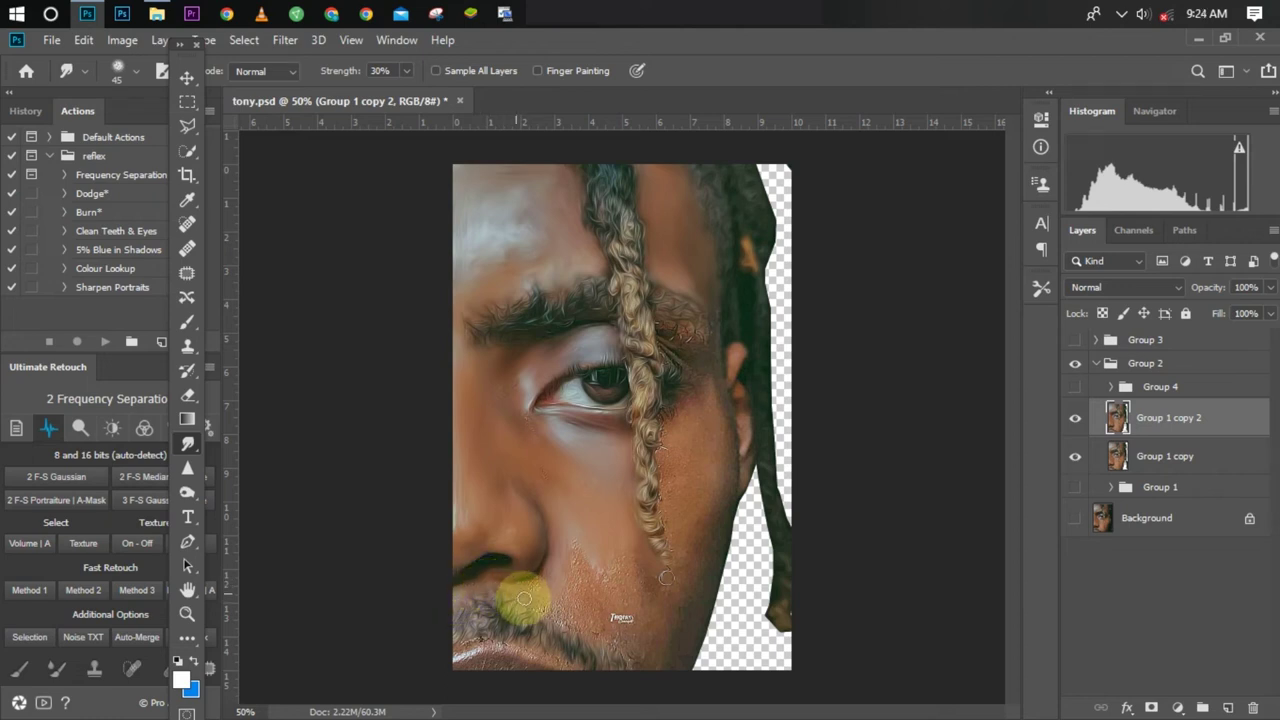
pyautogui.moveTo(527, 594)
pyautogui.mouseDown()
pyautogui.moveTo(558, 558)
pyautogui.moveTo(537, 593)
pyautogui.mouseUp()
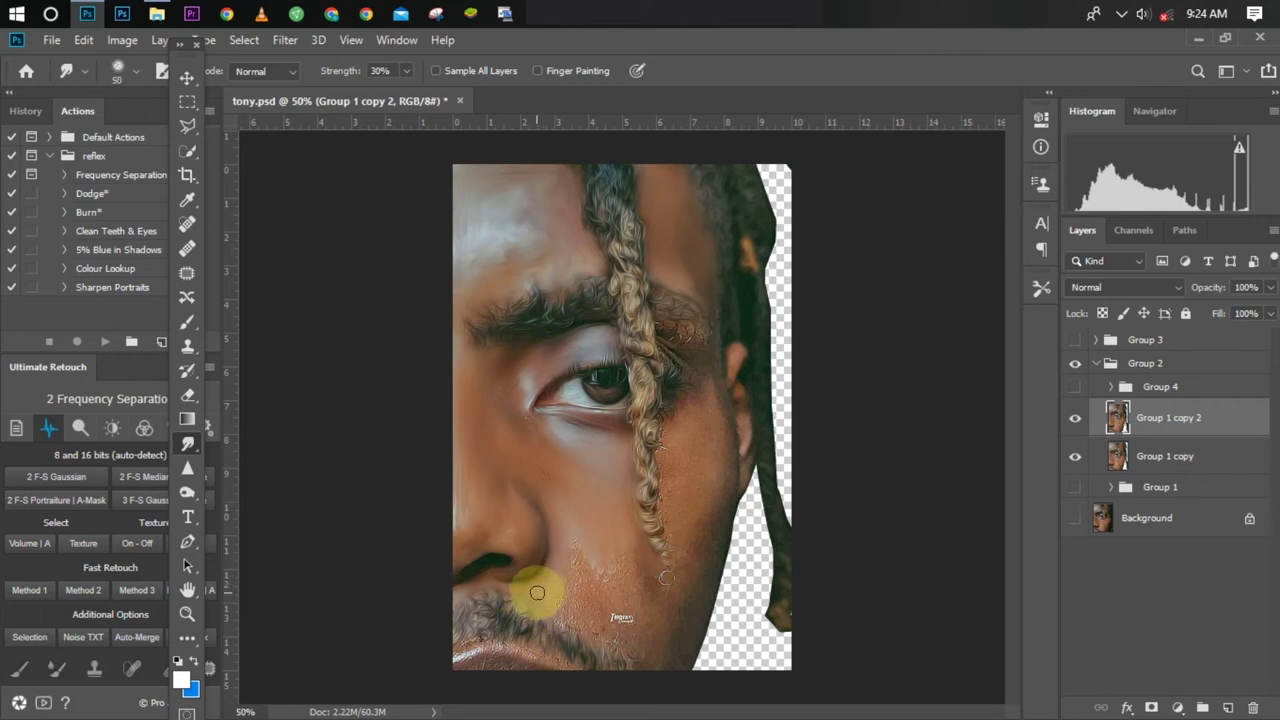
pyautogui.moveTo(537, 593)
pyautogui.mouseDown()
pyautogui.moveTo(587, 627)
pyautogui.moveTo(542, 603)
pyautogui.moveTo(610, 646)
pyautogui.moveTo(568, 603)
pyautogui.moveTo(573, 548)
pyautogui.moveTo(601, 619)
pyautogui.moveTo(582, 550)
pyautogui.moveTo(621, 607)
pyautogui.moveTo(600, 572)
pyautogui.moveTo(615, 643)
pyautogui.moveTo(565, 618)
pyautogui.moveTo(600, 637)
pyautogui.moveTo(595, 602)
pyautogui.moveTo(611, 616)
pyautogui.moveTo(604, 591)
pyautogui.moveTo(621, 609)
pyautogui.moveTo(609, 567)
pyautogui.moveTo(628, 621)
pyautogui.moveTo(620, 545)
pyautogui.moveTo(640, 606)
pyautogui.moveTo(640, 580)
pyautogui.moveTo(631, 560)
pyautogui.moveTo(629, 638)
pyautogui.mouseUp()
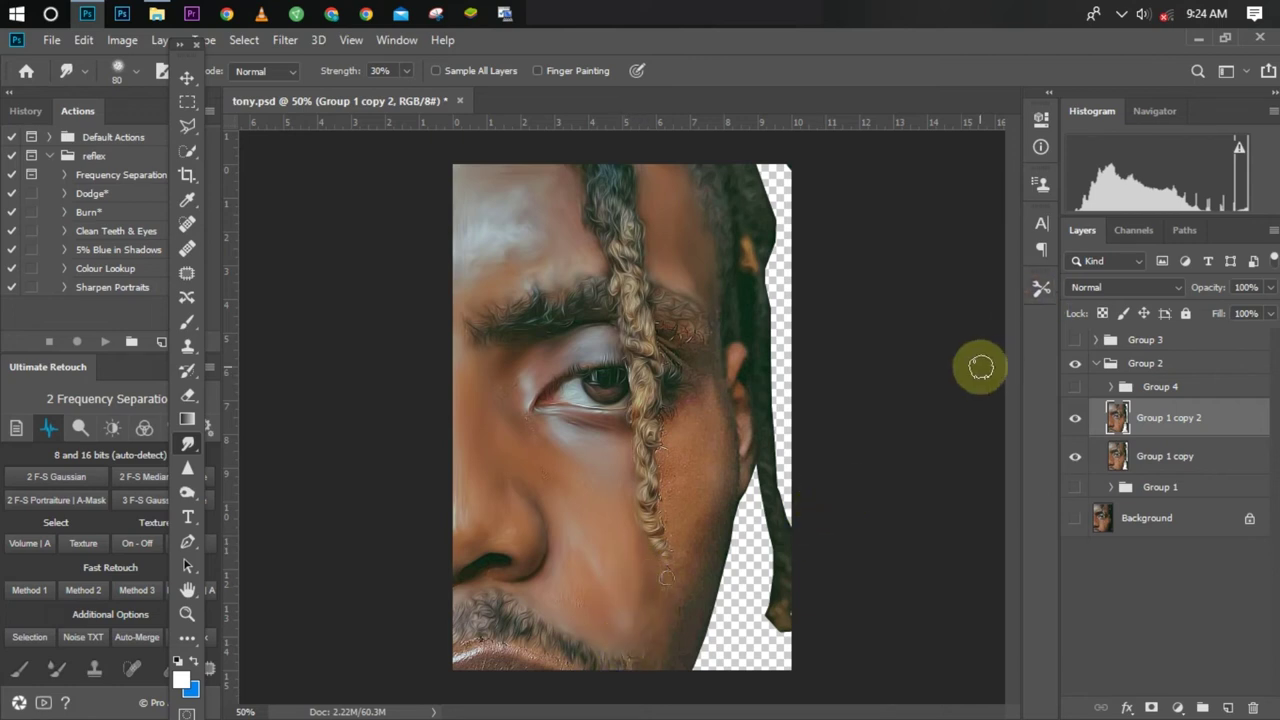
# Smudge the cheek between the braid and the face edge smooth, and blend the ear with the brush reduced to 35 px
pyautogui.hotkey('ctrl', '+')
pyautogui.scroll(-3, 1008, 426)
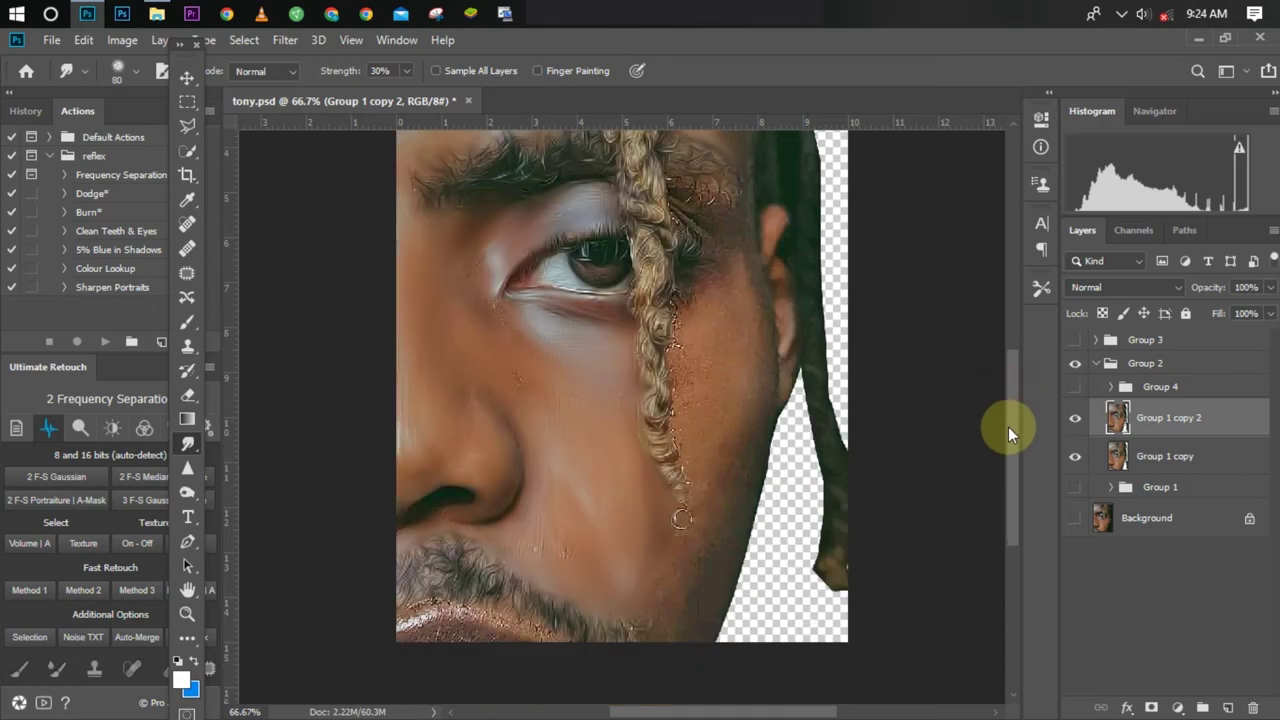
pyautogui.moveTo(608, 528)
pyautogui.mouseDown()
pyautogui.moveTo(570, 539)
pyautogui.moveTo(647, 617)
pyautogui.moveTo(637, 589)
pyautogui.moveTo(646, 611)
pyautogui.moveTo(659, 521)
pyautogui.moveTo(660, 562)
pyautogui.moveTo(684, 503)
pyautogui.moveTo(667, 626)
pyautogui.moveTo(703, 577)
pyautogui.moveTo(699, 601)
pyautogui.moveTo(714, 539)
pyautogui.moveTo(697, 621)
pyautogui.moveTo(755, 411)
pyautogui.moveTo(712, 530)
pyautogui.moveTo(741, 450)
pyautogui.moveTo(700, 496)
pyautogui.moveTo(724, 372)
pyautogui.moveTo(686, 429)
pyautogui.moveTo(700, 463)
pyautogui.moveTo(677, 423)
pyautogui.moveTo(673, 328)
pyautogui.moveTo(694, 277)
pyautogui.moveTo(686, 286)
pyautogui.moveTo(685, 308)
pyautogui.moveTo(720, 249)
pyautogui.moveTo(703, 429)
pyautogui.moveTo(705, 338)
pyautogui.moveTo(717, 366)
pyautogui.moveTo(726, 360)
pyautogui.moveTo(723, 403)
pyautogui.moveTo(749, 363)
pyautogui.moveTo(749, 400)
pyautogui.moveTo(749, 263)
pyautogui.moveTo(749, 309)
pyautogui.moveTo(727, 310)
pyautogui.moveTo(740, 266)
pyautogui.moveTo(754, 326)
pyautogui.moveTo(754, 293)
pyautogui.mouseUp()
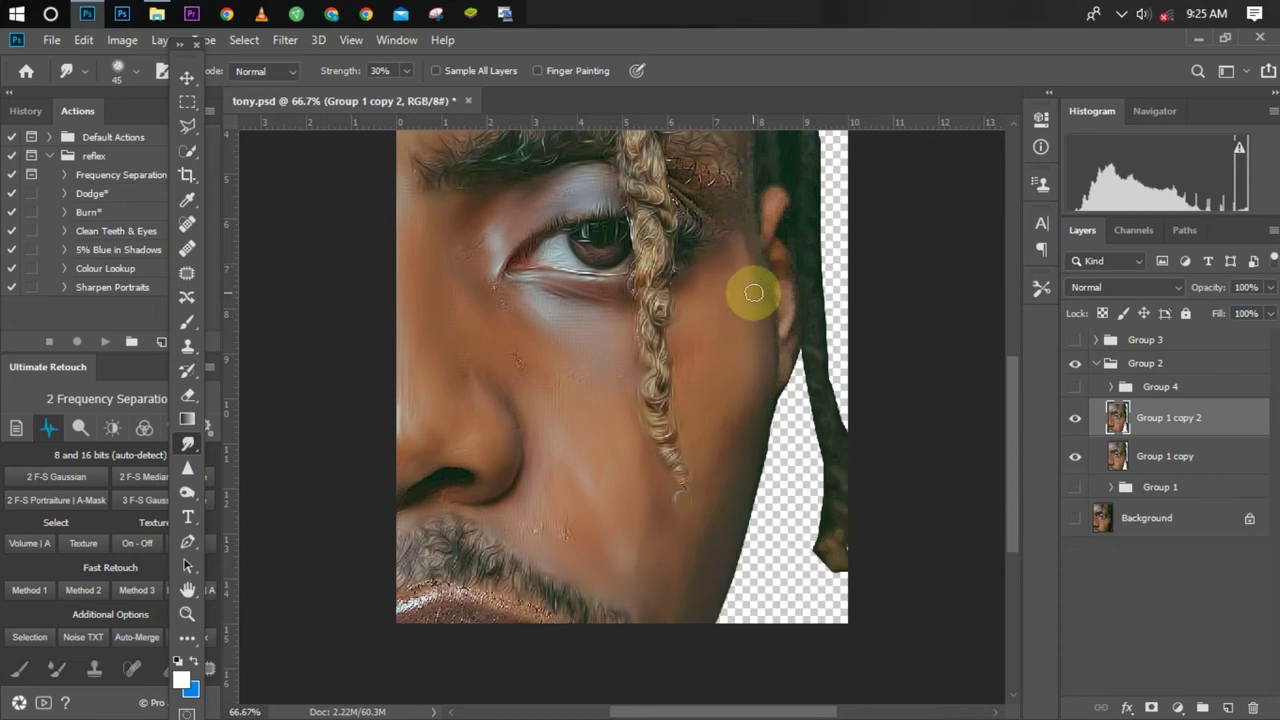
pyautogui.moveTo(754, 293)
pyautogui.mouseDown()
pyautogui.moveTo(774, 318)
pyautogui.moveTo(787, 385)
pyautogui.moveTo(774, 198)
pyautogui.moveTo(766, 218)
pyautogui.moveTo(779, 200)
pyautogui.moveTo(781, 232)
pyautogui.mouseUp()
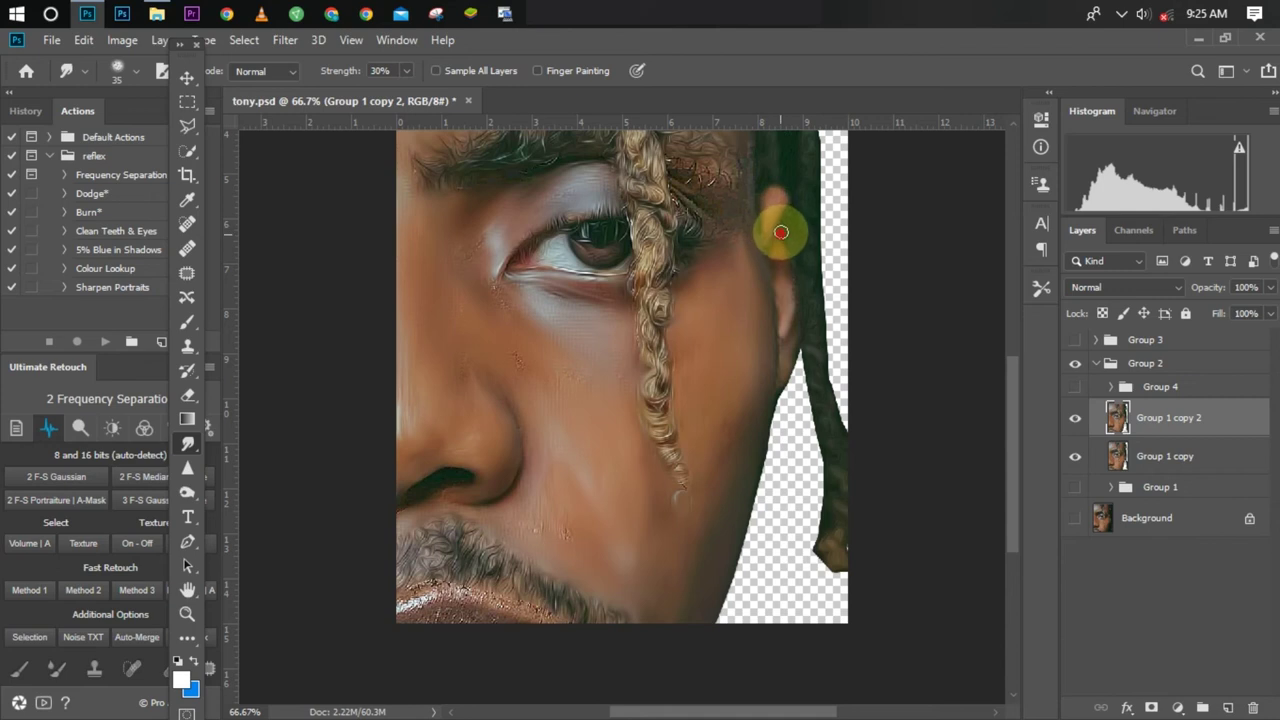
# Smudge the temple and the outer eyelid below the eyebrow, beyond the braid, smooth with a 50 px brush
pyautogui.moveTo(1017, 462); pyautogui.dragTo(1016, 427)
pyautogui.moveTo(685, 318)
pyautogui.mouseDown()
pyautogui.moveTo(724, 336)
pyautogui.moveTo(682, 277)
pyautogui.moveTo(704, 287)
pyautogui.moveTo(674, 269)
pyautogui.moveTo(693, 272)
pyautogui.moveTo(670, 265)
pyautogui.moveTo(730, 273)
pyautogui.moveTo(712, 271)
pyautogui.moveTo(737, 280)
pyautogui.moveTo(720, 269)
pyautogui.moveTo(751, 331)
pyautogui.moveTo(702, 283)
pyautogui.moveTo(724, 306)
pyautogui.moveTo(703, 296)
pyautogui.moveTo(737, 328)
pyautogui.moveTo(708, 296)
pyautogui.moveTo(707, 272)
pyautogui.moveTo(748, 335)
pyautogui.moveTo(739, 273)
pyautogui.moveTo(711, 262)
pyautogui.moveTo(741, 277)
pyautogui.mouseUp()
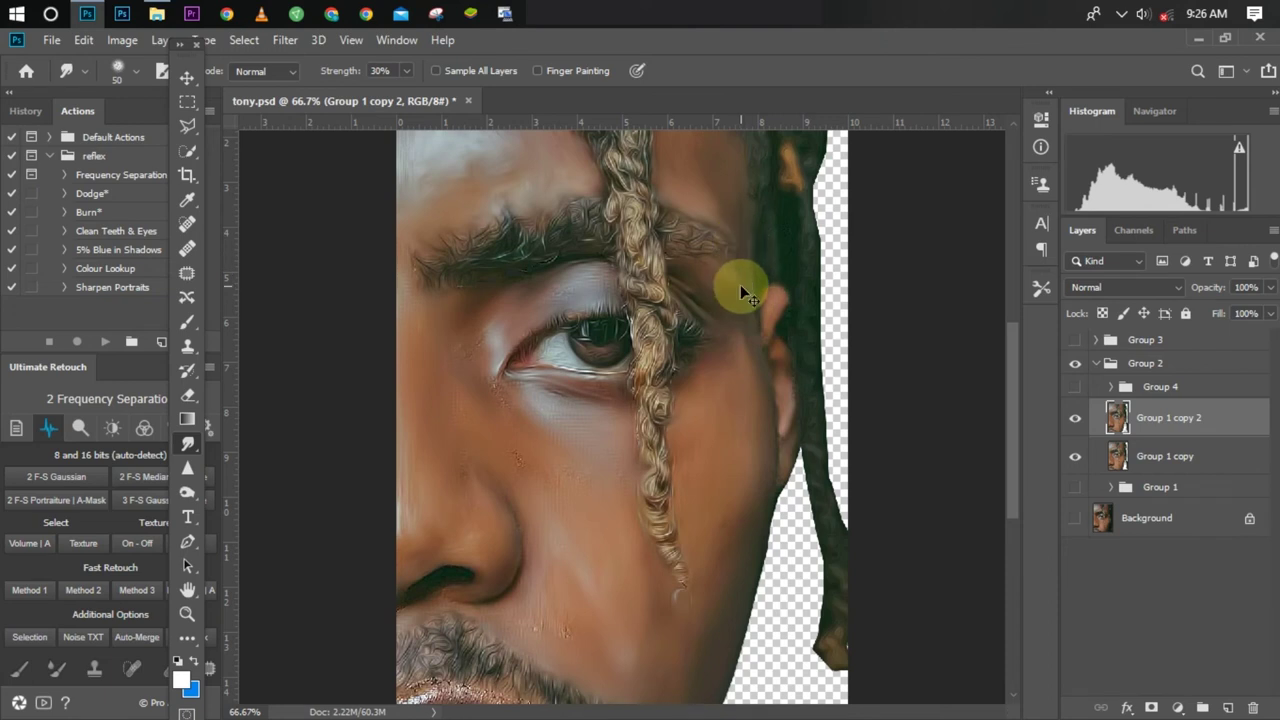
# Smudge the upper lip and the remaining textured spots above the moustache smooth, enlarging the brush from 35 to 60 px
pyautogui.hotkey('ctrl', '-')
pyautogui.hotkey('ctrl', '-')
pyautogui.hotkey('ctrl', '+')
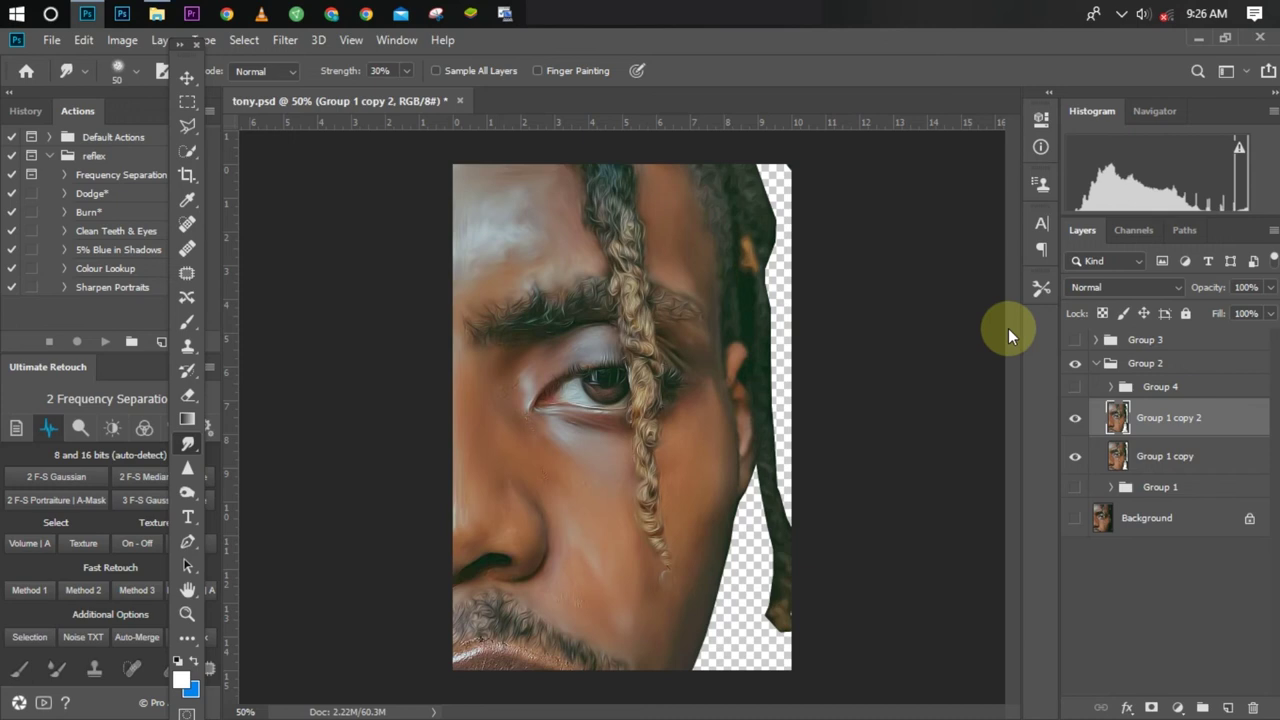
pyautogui.hotkey('ctrl', '+')
pyautogui.moveTo(1008, 358); pyautogui.dragTo(980, 449)
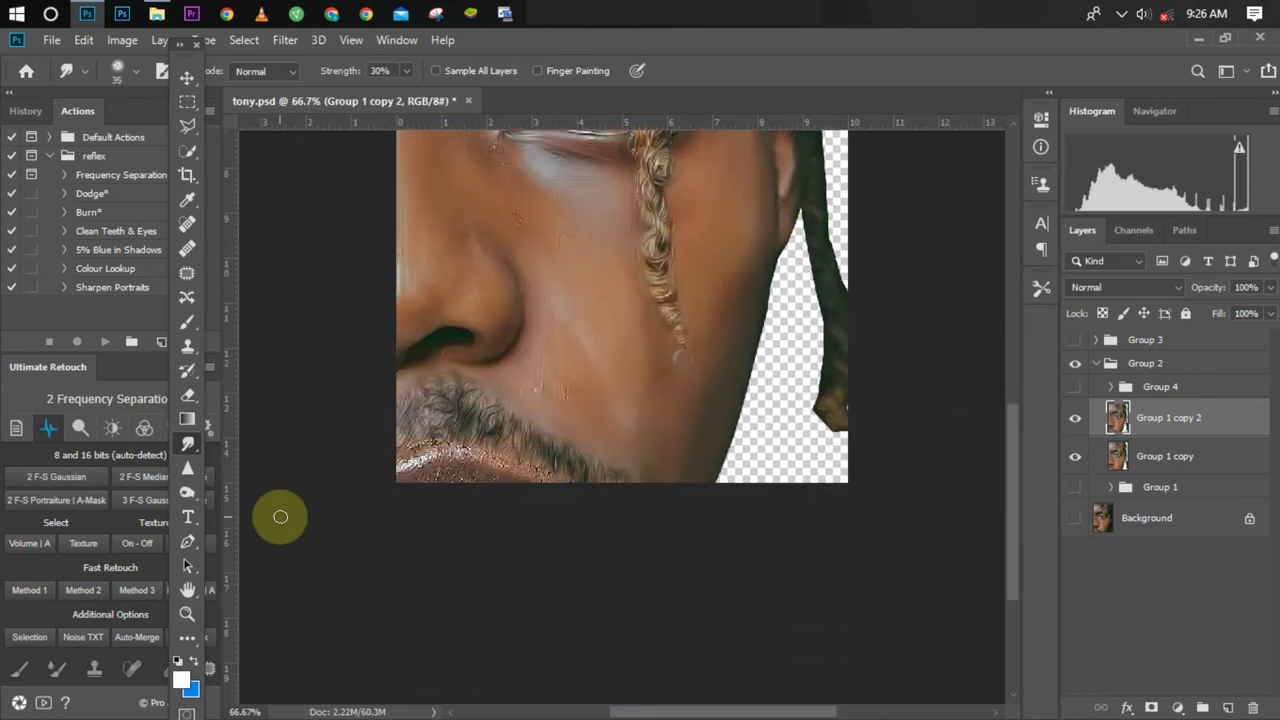
pyautogui.moveTo(396, 486)
pyautogui.mouseDown()
pyautogui.moveTo(420, 466)
pyautogui.moveTo(409, 471)
pyautogui.moveTo(491, 471)
pyautogui.moveTo(523, 486)
pyautogui.moveTo(401, 473)
pyautogui.moveTo(434, 449)
pyautogui.moveTo(391, 463)
pyautogui.moveTo(459, 456)
pyautogui.moveTo(571, 486)
pyautogui.moveTo(477, 443)
pyautogui.moveTo(401, 455)
pyautogui.moveTo(460, 450)
pyautogui.moveTo(477, 431)
pyautogui.moveTo(566, 451)
pyautogui.moveTo(561, 395)
pyautogui.moveTo(539, 378)
pyautogui.mouseUp()
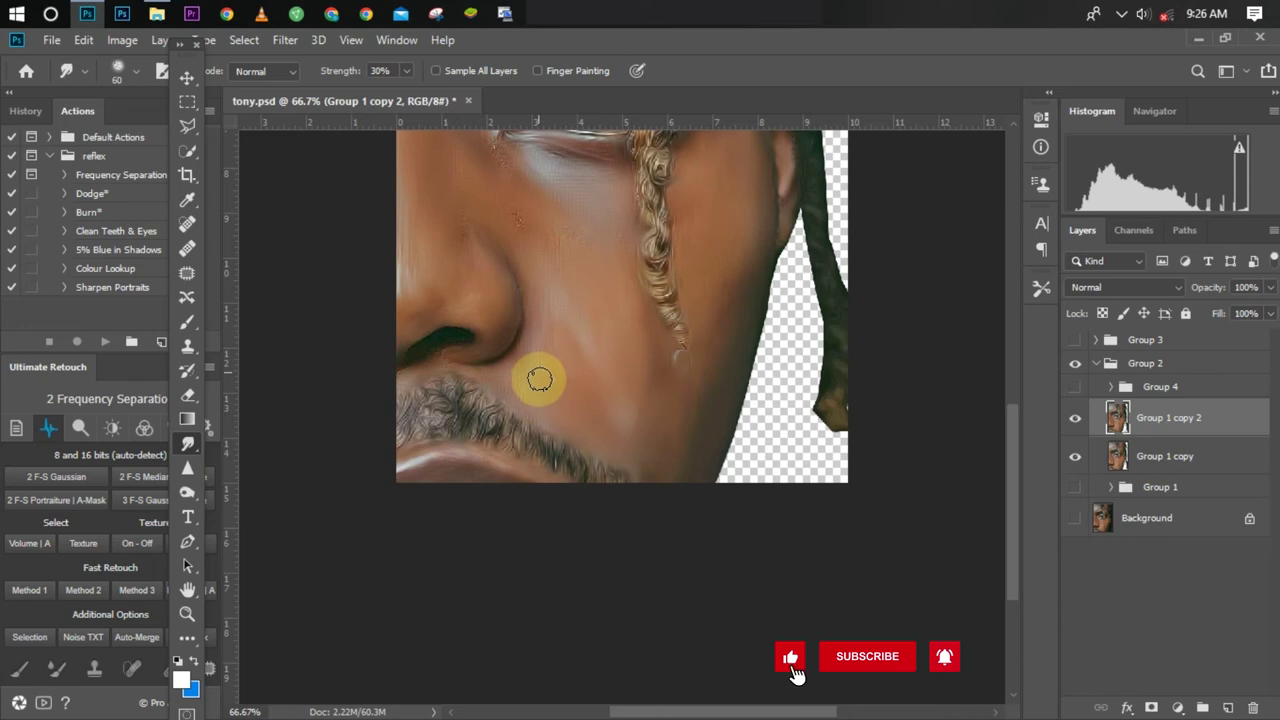
# Toggle the Group 1 copy 2 layer off and on to compare the whole face before and after smudging
pyautogui.hotkey('ctrl', '-')
pyautogui.hotkey('ctrl', '-')
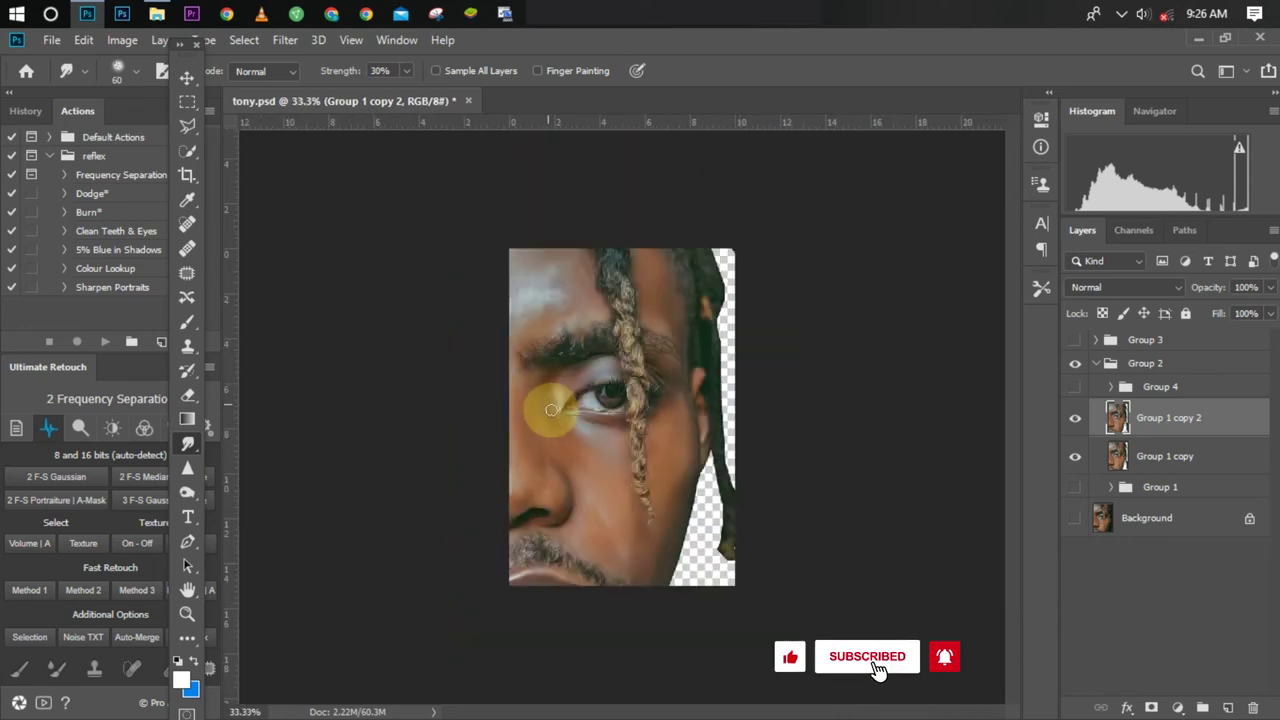
pyautogui.click(1074, 421)
pyautogui.click(1074, 422)
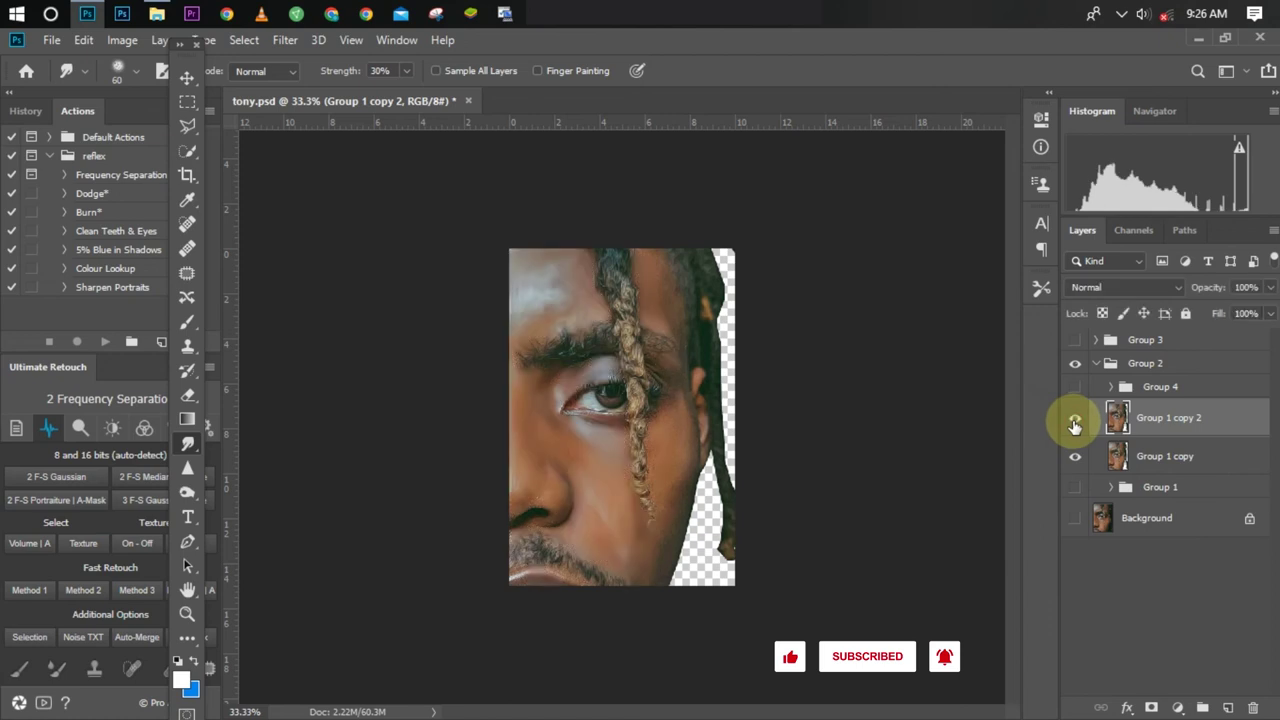
pyautogui.hotkey('ctrl', '+')
pyautogui.click(1074, 424)
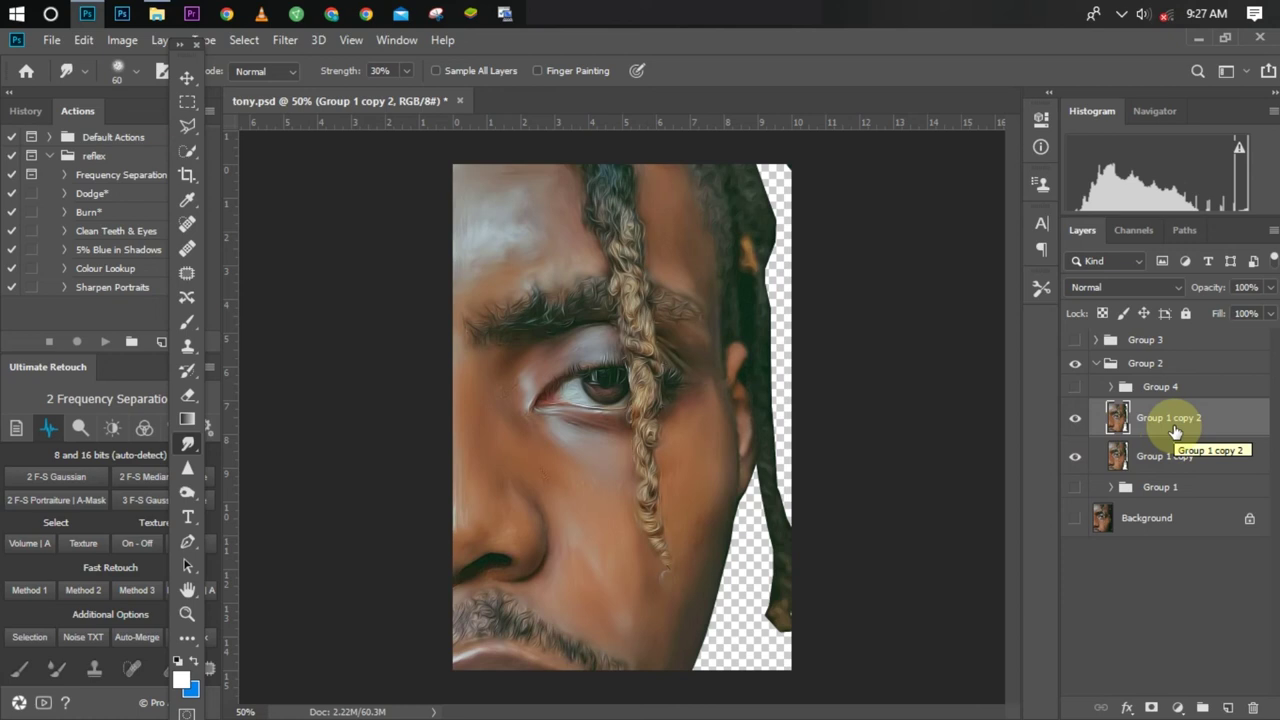
# Smudge the forehead smooth on a duplicate of the Group 1 copy 2 layer, using 10% strength and a 150 px brush
pyautogui.hotkey('ctrl', 'j')
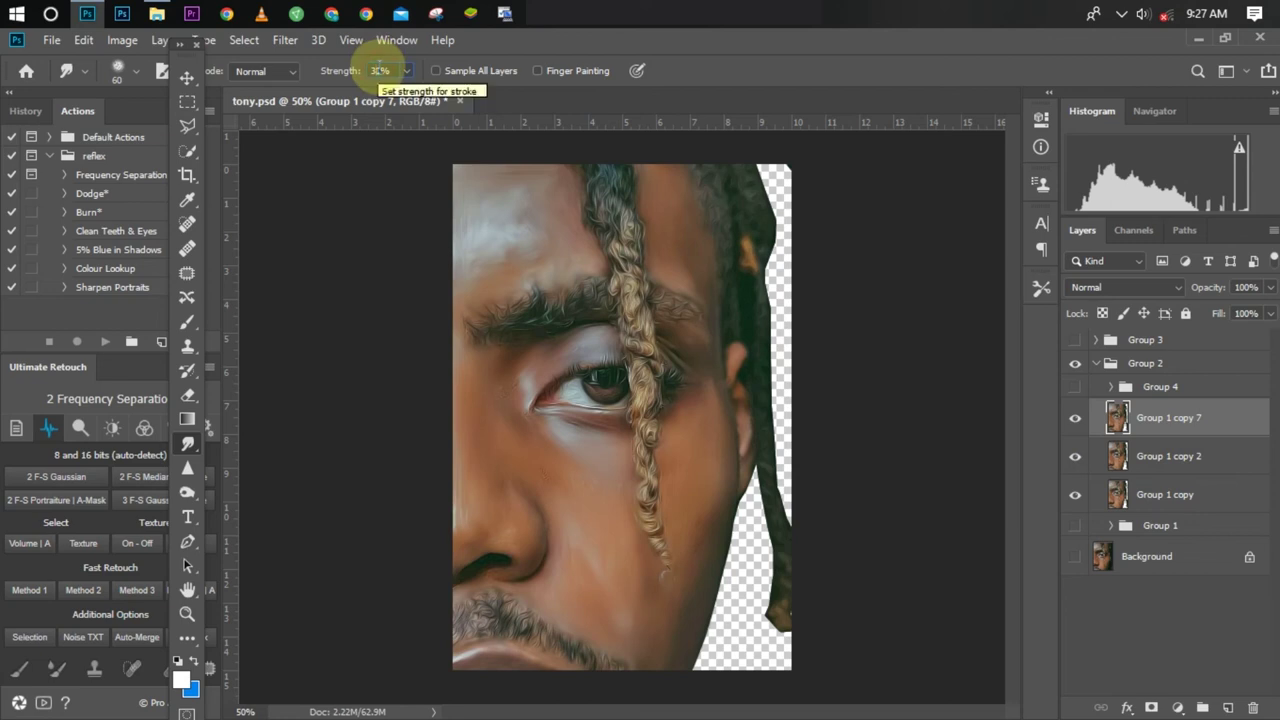
pyautogui.write('12')
pyautogui.press('Return')
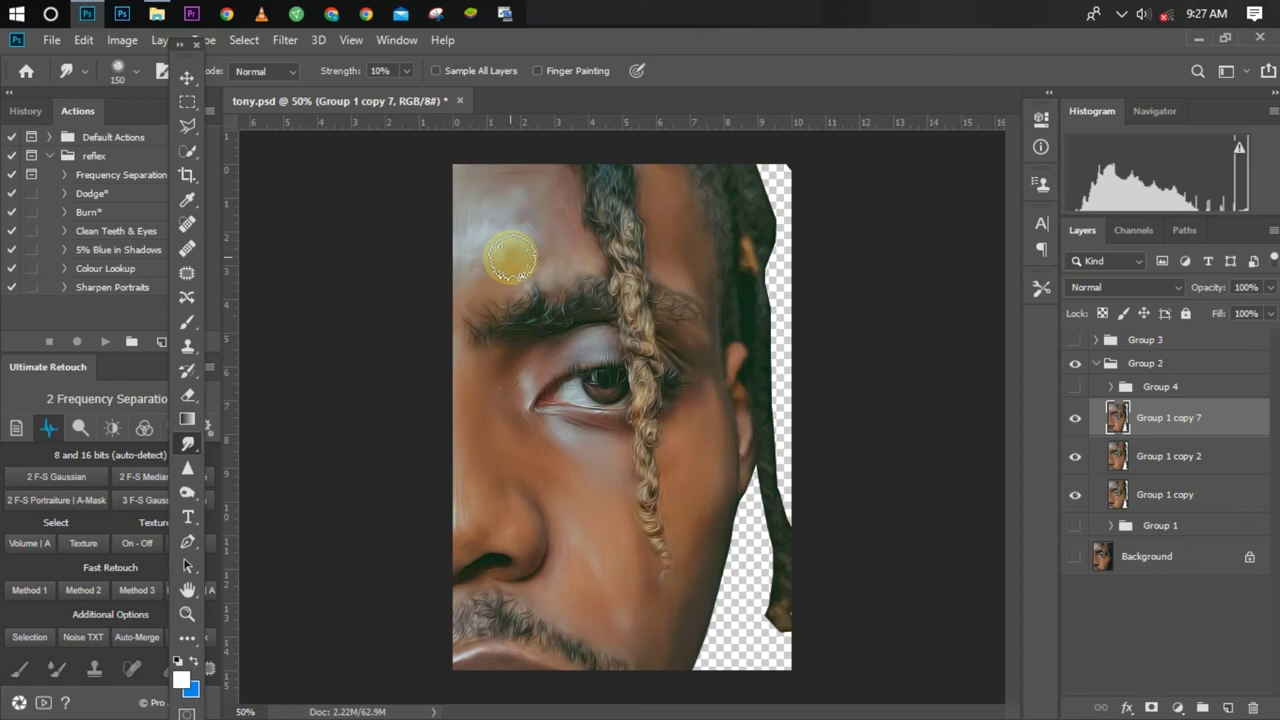
pyautogui.moveTo(512, 258)
pyautogui.mouseDown()
pyautogui.moveTo(471, 216)
pyautogui.moveTo(531, 197)
pyautogui.moveTo(471, 186)
pyautogui.moveTo(553, 196)
pyautogui.moveTo(559, 227)
pyautogui.moveTo(559, 191)
pyautogui.moveTo(570, 257)
pyautogui.moveTo(562, 231)
pyautogui.moveTo(575, 247)
pyautogui.moveTo(486, 283)
pyautogui.moveTo(556, 253)
pyautogui.moveTo(491, 272)
pyautogui.moveTo(465, 297)
pyautogui.moveTo(459, 201)
pyautogui.moveTo(539, 187)
pyautogui.moveTo(540, 267)
pyautogui.moveTo(560, 182)
pyautogui.moveTo(560, 239)
pyautogui.moveTo(456, 288)
pyautogui.moveTo(514, 250)
pyautogui.moveTo(497, 177)
pyautogui.mouseUp()
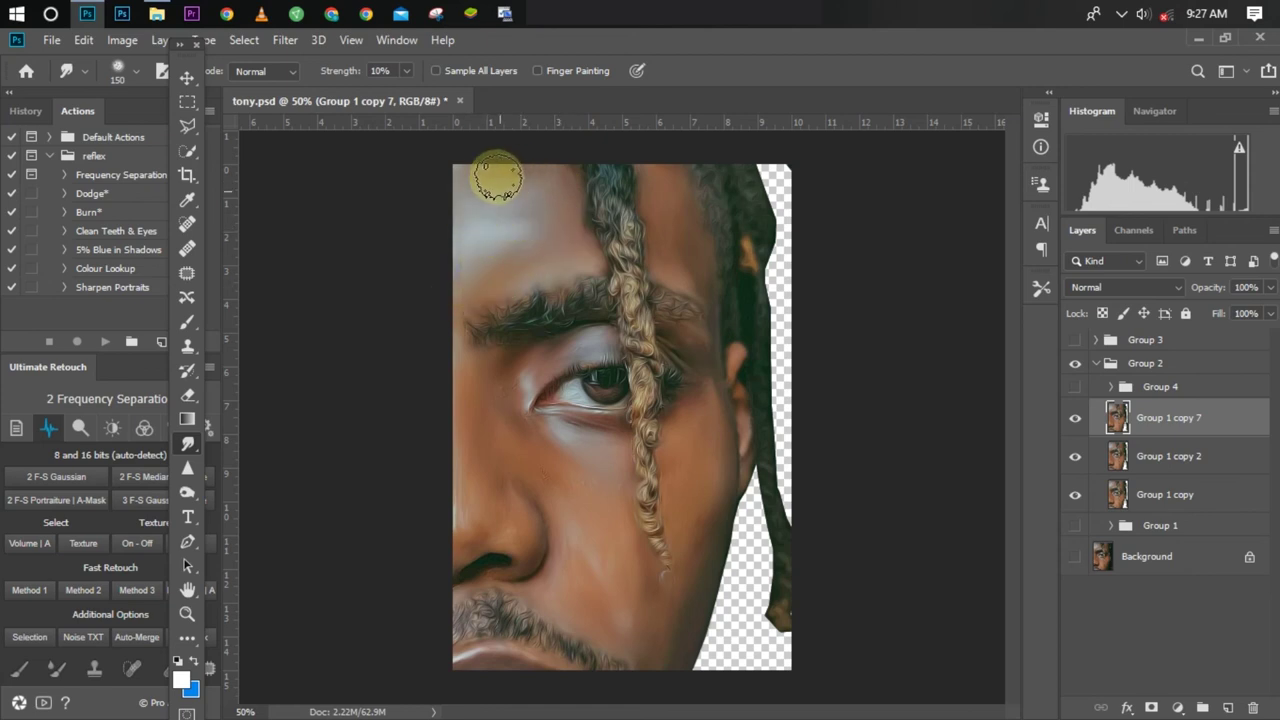
# Toggle the Group 1 copy 7 layer off and on to compare the forehead before and after the softer smudging
pyautogui.click(1073, 422)
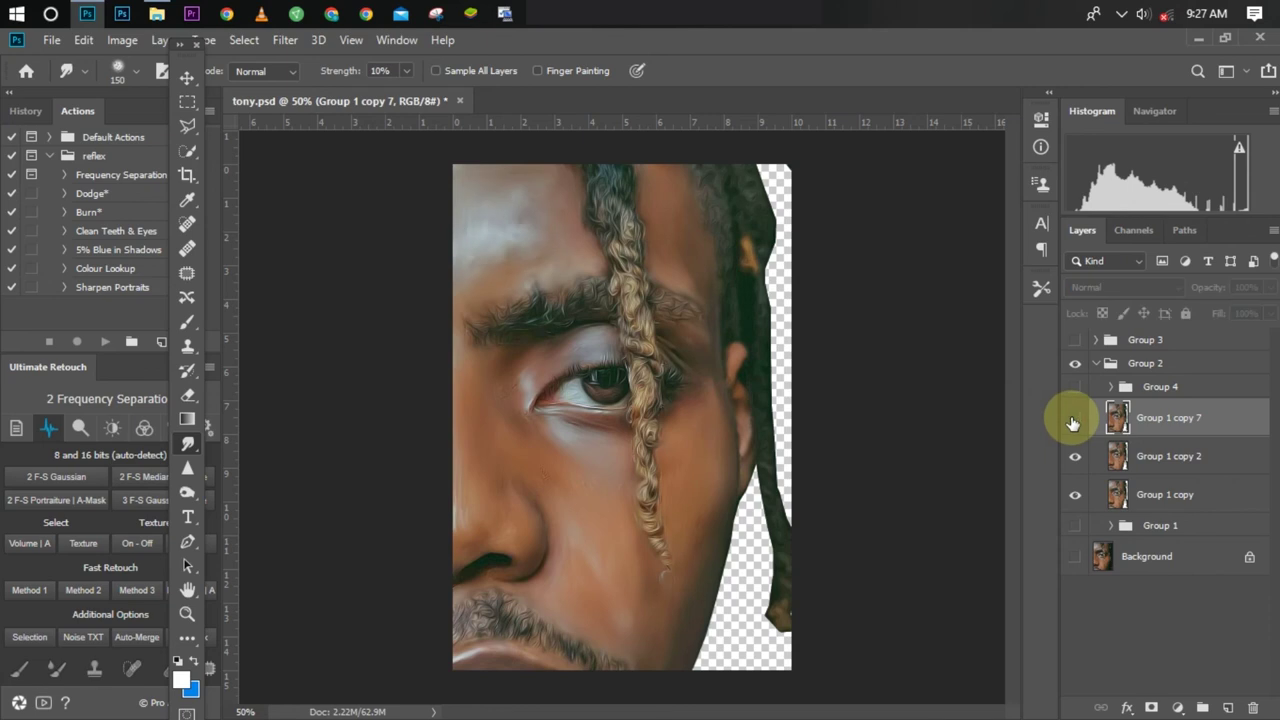
pyautogui.hotkey('ctrl', '+')
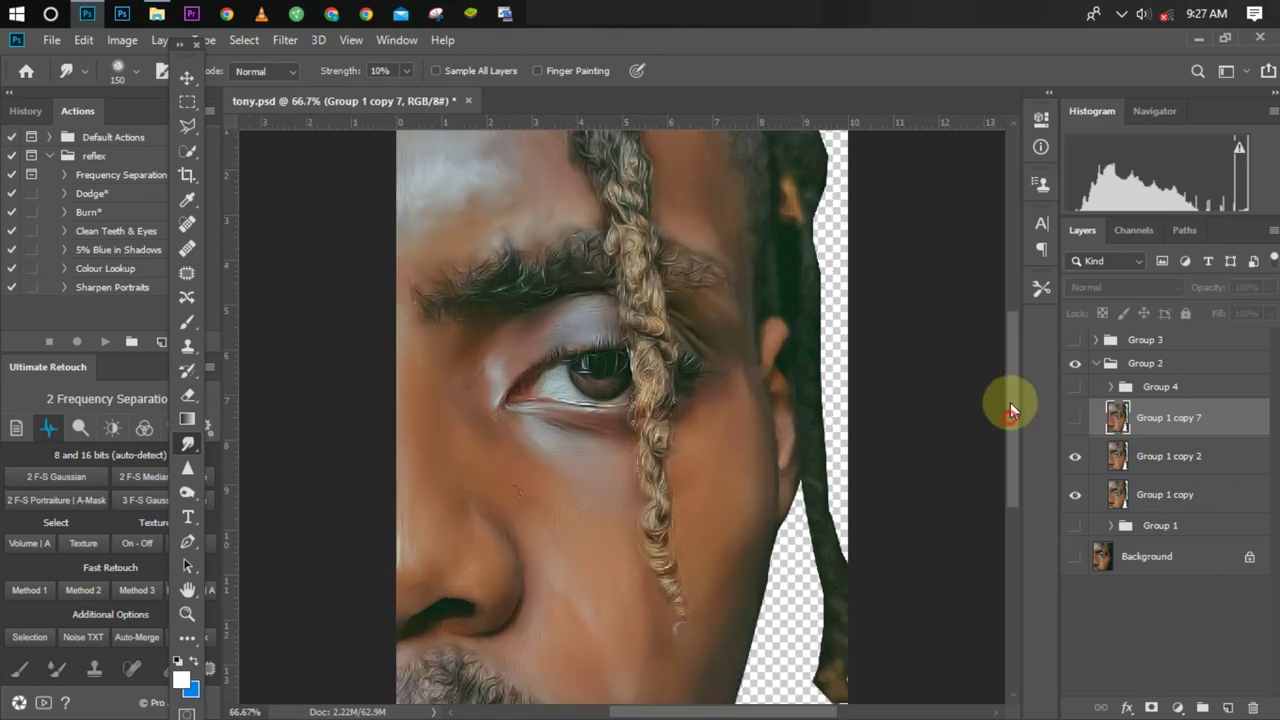
pyautogui.scroll(2, 1010, 416)
pyautogui.click(1076, 420)
pyautogui.click(1077, 419)
pyautogui.click(1077, 420)
pyautogui.click(1077, 420)
pyautogui.click(1077, 420)
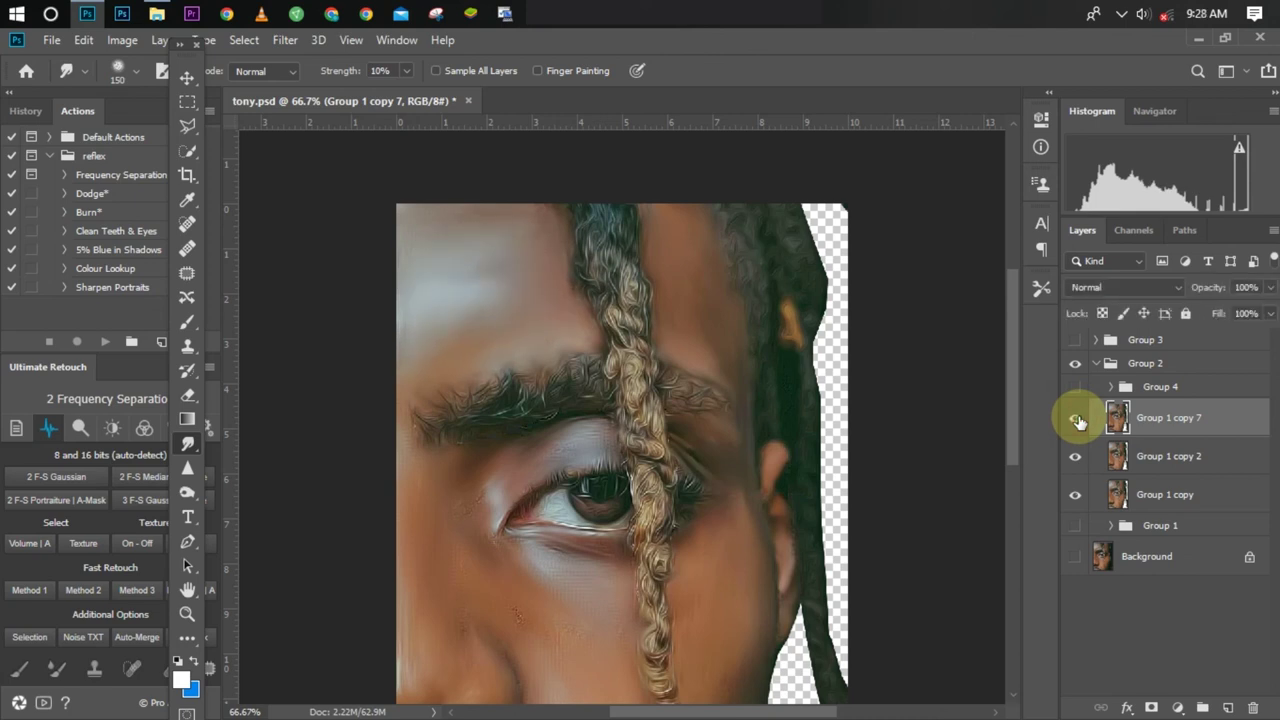
# Smooth the temple, cheeks and nose with a 100 px smudge brush, and blend the forehead again at 175 px
pyautogui.hotkey('ctrl', '-')
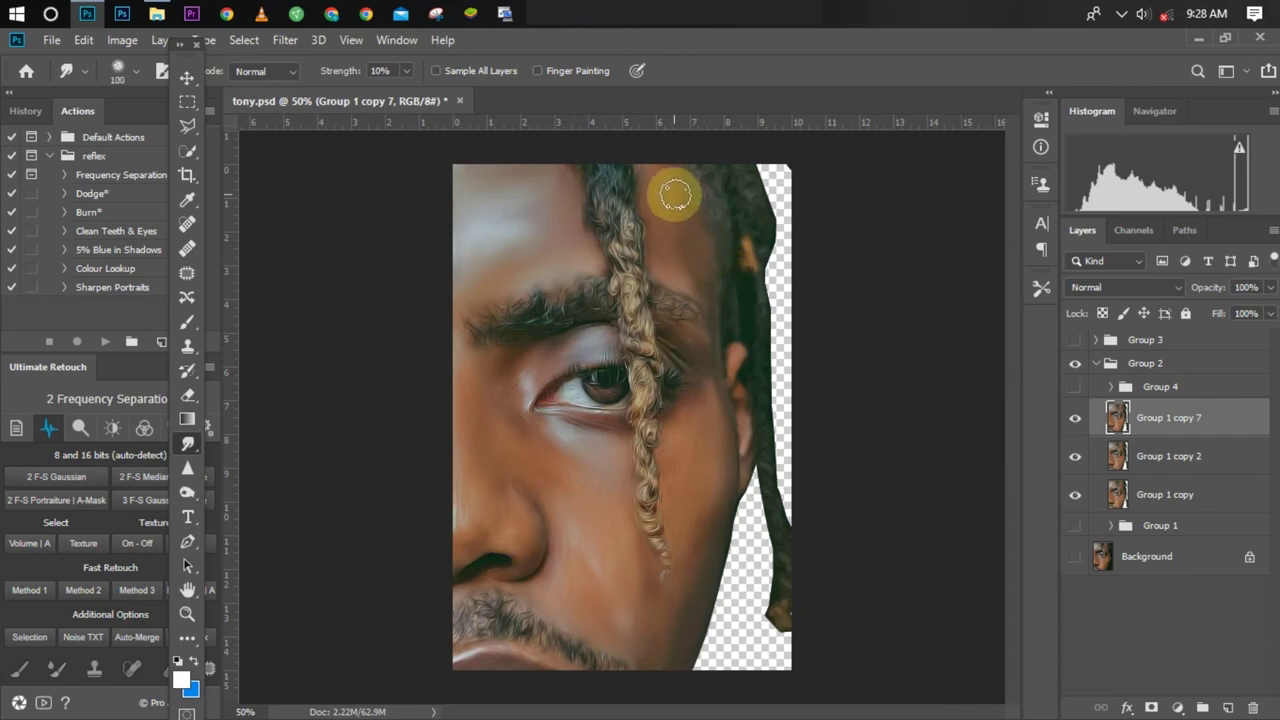
pyautogui.moveTo(654, 181)
pyautogui.mouseDown()
pyautogui.moveTo(668, 272)
pyautogui.moveTo(670, 220)
pyautogui.moveTo(687, 254)
pyautogui.moveTo(674, 177)
pyautogui.moveTo(705, 276)
pyautogui.moveTo(681, 220)
pyautogui.moveTo(689, 274)
pyautogui.moveTo(669, 219)
pyautogui.moveTo(684, 276)
pyautogui.moveTo(673, 220)
pyautogui.moveTo(698, 289)
pyautogui.moveTo(692, 243)
pyautogui.moveTo(702, 262)
pyautogui.moveTo(688, 264)
pyautogui.moveTo(838, 345)
pyautogui.mouseUp()
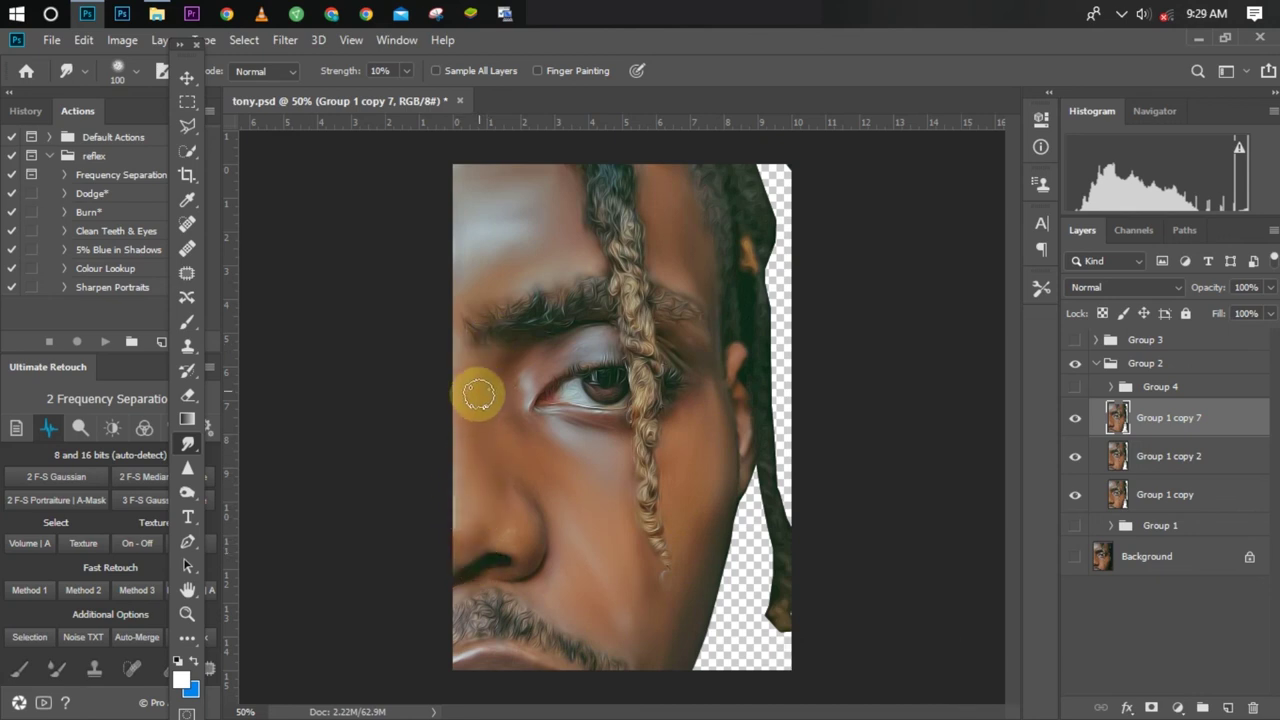
pyautogui.moveTo(470, 388)
pyautogui.mouseDown()
pyautogui.moveTo(494, 423)
pyautogui.moveTo(489, 403)
pyautogui.moveTo(491, 503)
pyautogui.moveTo(533, 550)
pyautogui.moveTo(516, 522)
pyautogui.moveTo(519, 542)
pyautogui.moveTo(463, 534)
pyautogui.moveTo(466, 506)
pyautogui.moveTo(873, 395)
pyautogui.moveTo(588, 289)
pyautogui.moveTo(506, 277)
pyautogui.moveTo(517, 251)
pyautogui.moveTo(540, 249)
pyautogui.moveTo(494, 206)
pyautogui.mouseUp()
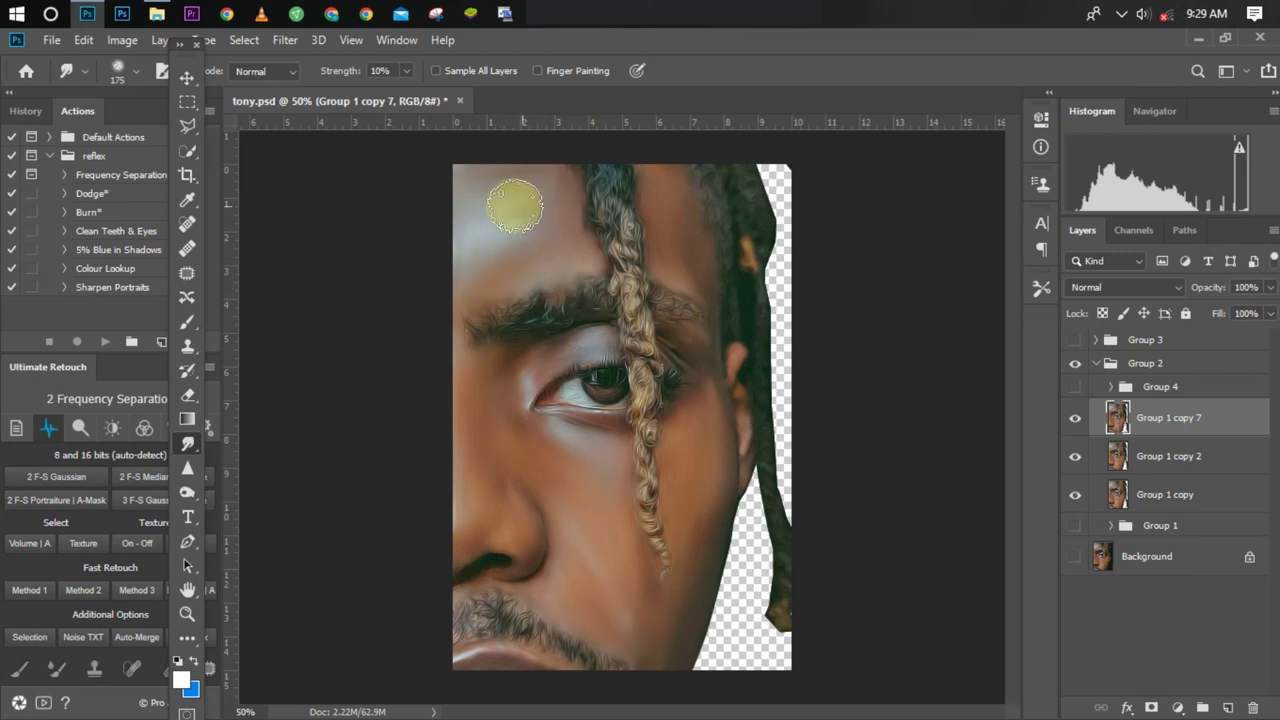
# Hide and show the Group 1 copy 7 and Group 1 copy 2 layers to compare the smudging stages across the face
pyautogui.click(1072, 422)
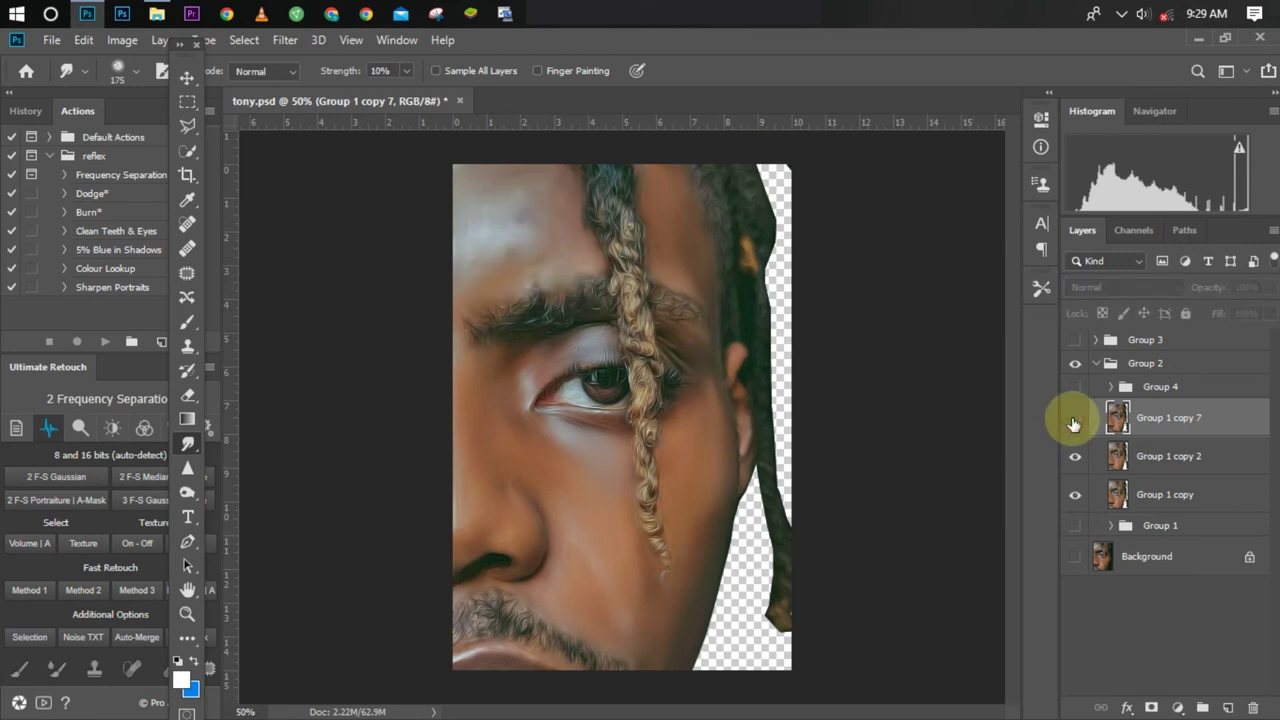
pyautogui.click(1072, 460)
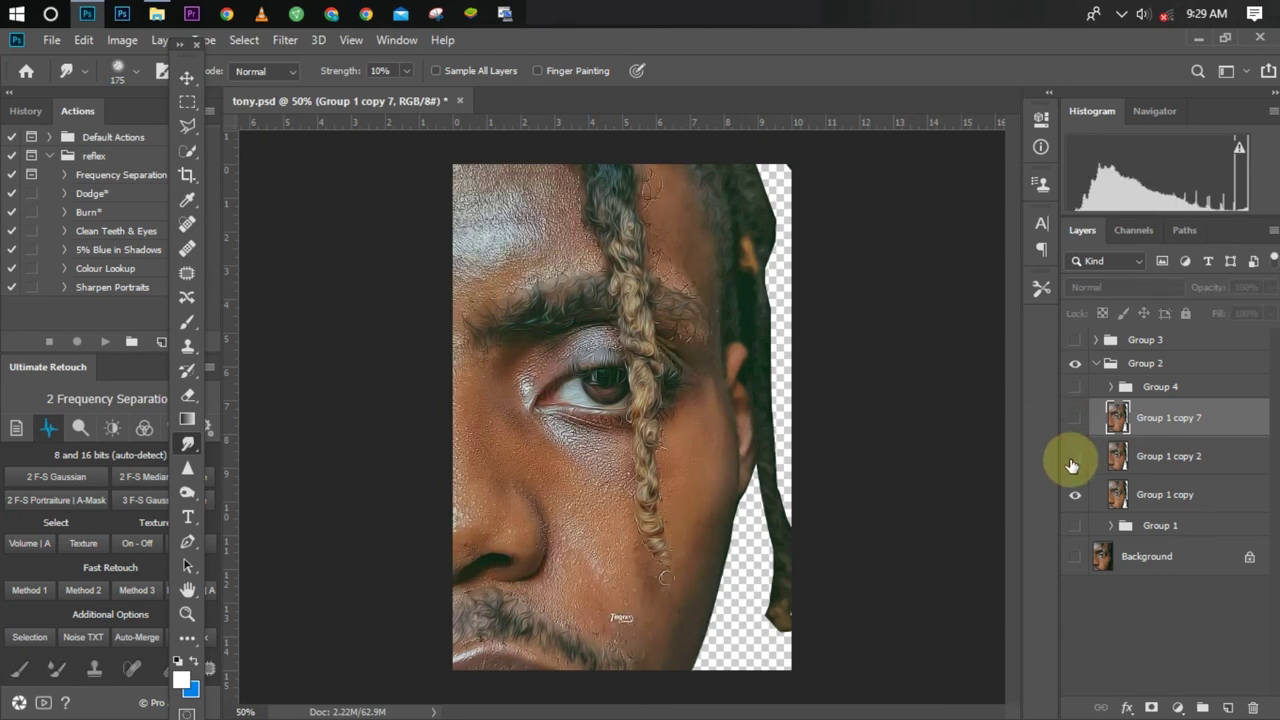
pyautogui.click(1072, 442)
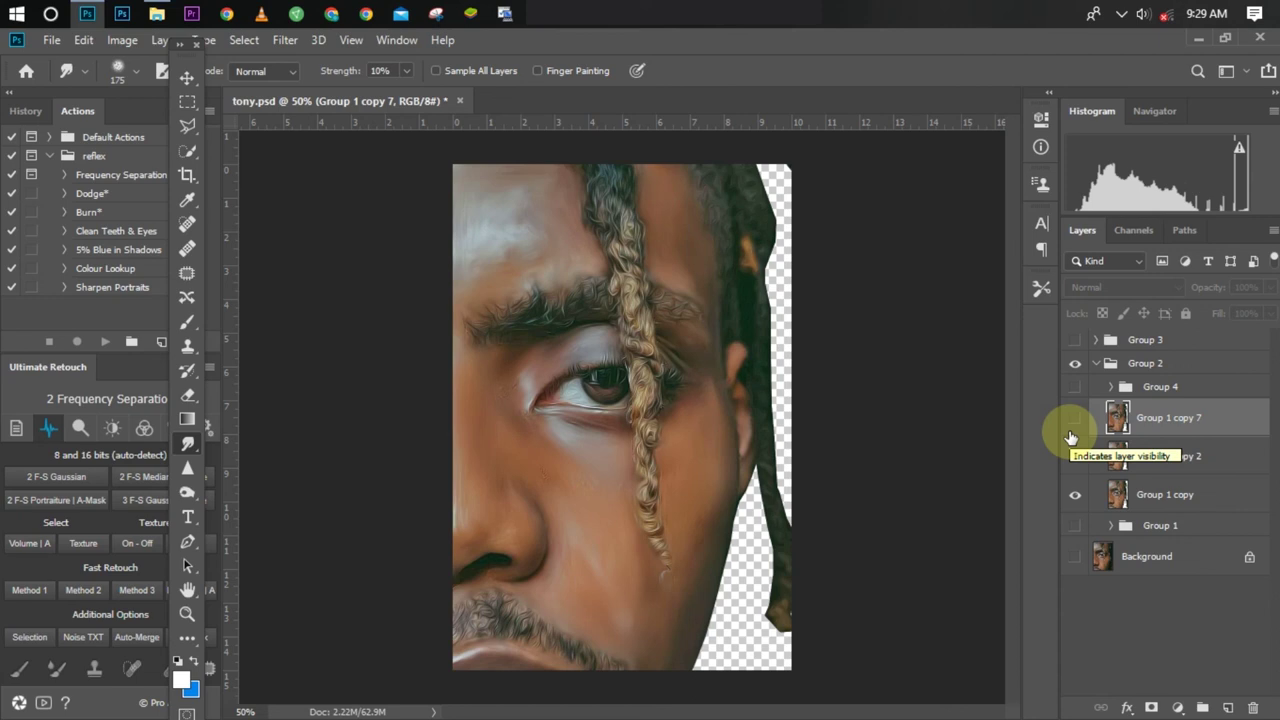
pyautogui.click(1071, 430)
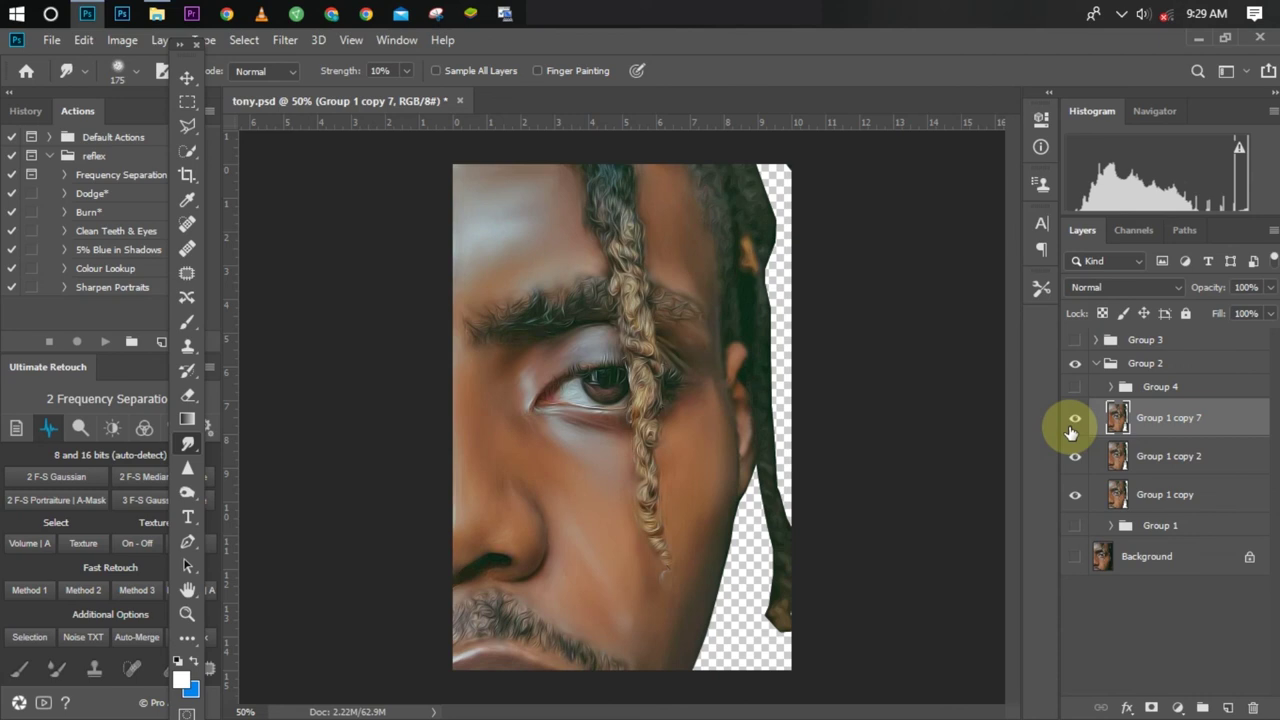
# Show Group 3 and examine the finished painting's eye and braid up close, plus the whole face
pyautogui.click(1074, 341)
pyautogui.hotkey('ctrl', '+')
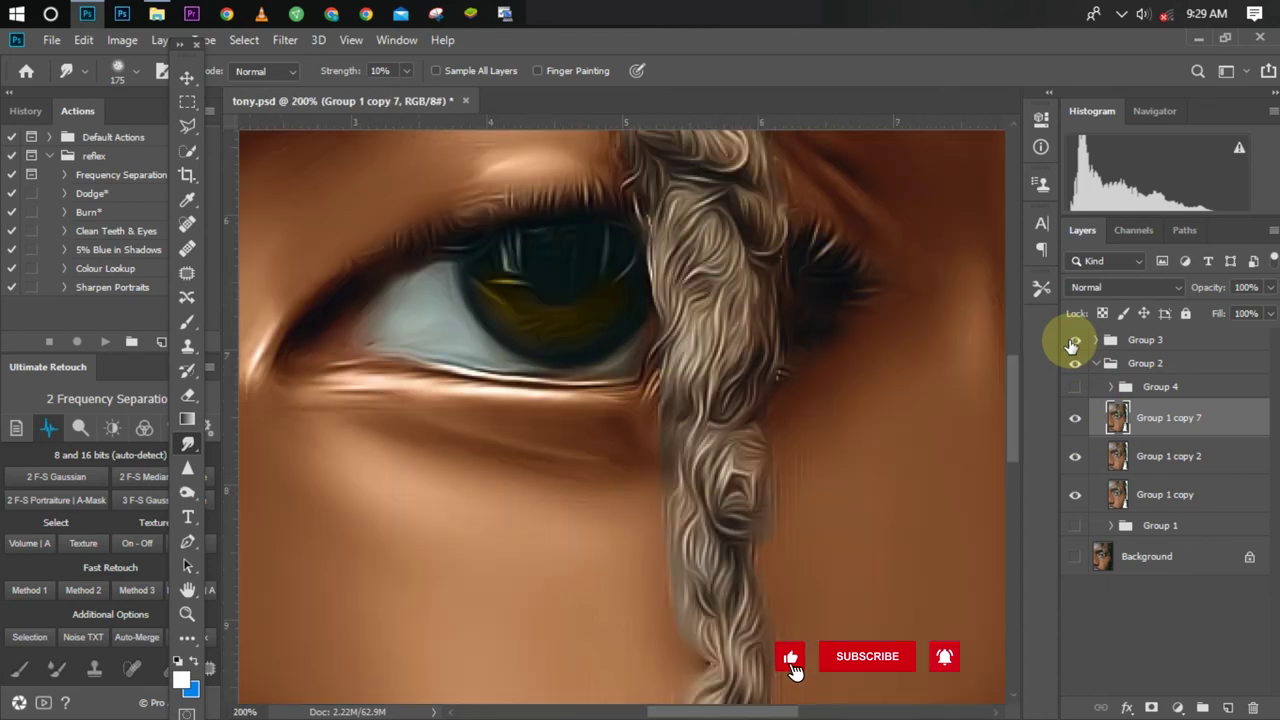
pyautogui.hotkey('ctrl', '-')
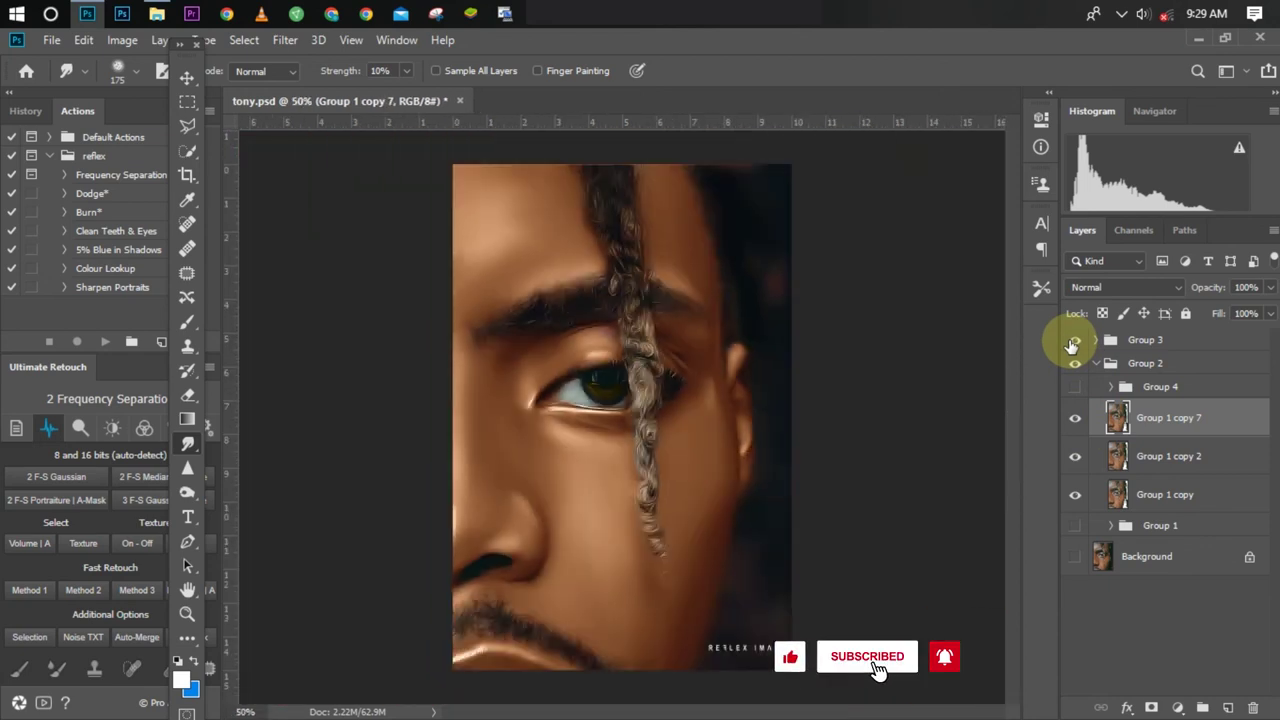